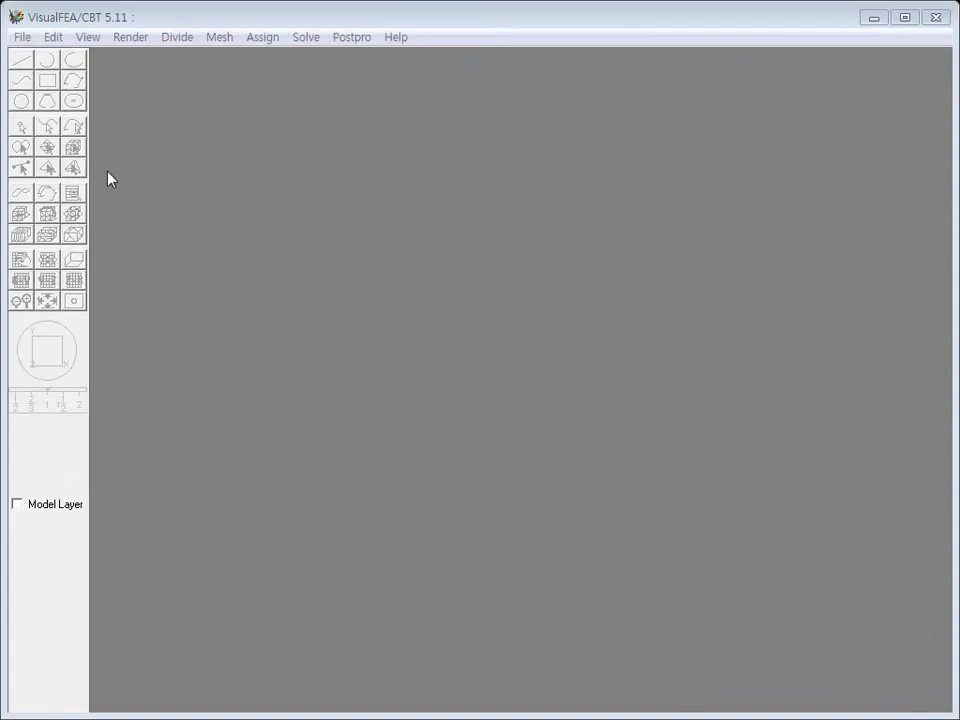
# Create a new project set up for plane strain structural analysis
pyautogui.click(21, 37)
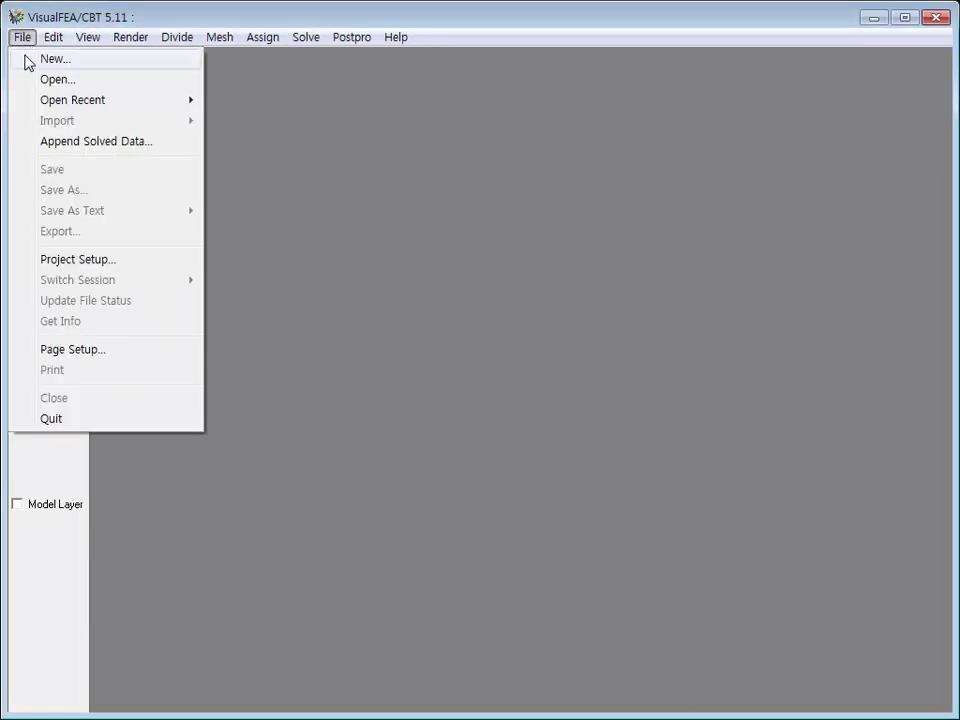
pyautogui.click(28, 62)
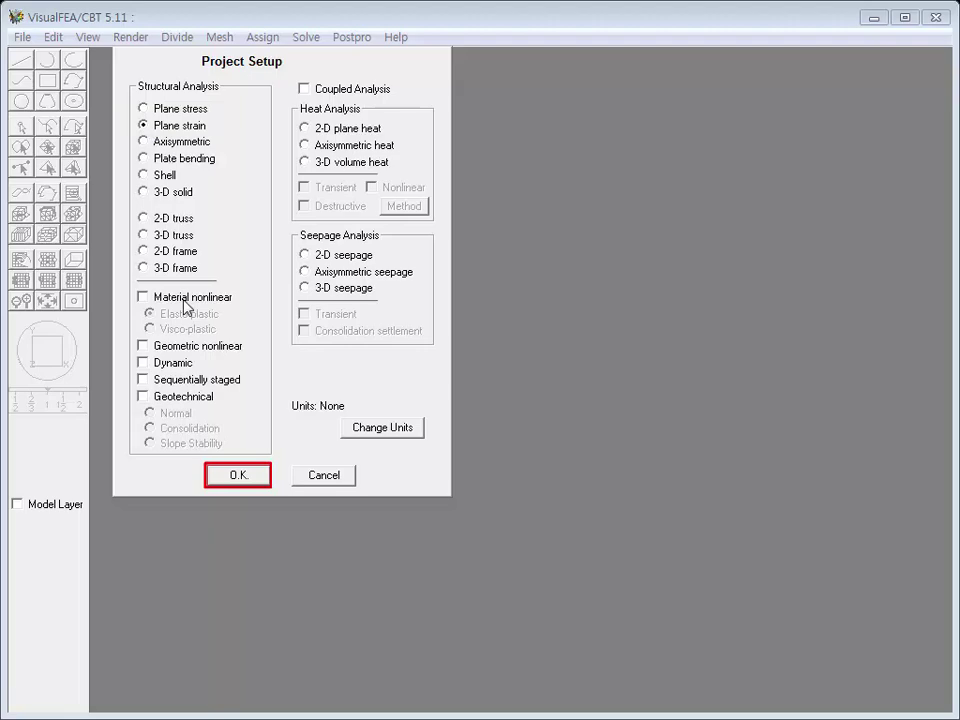
pyautogui.click(239, 475)
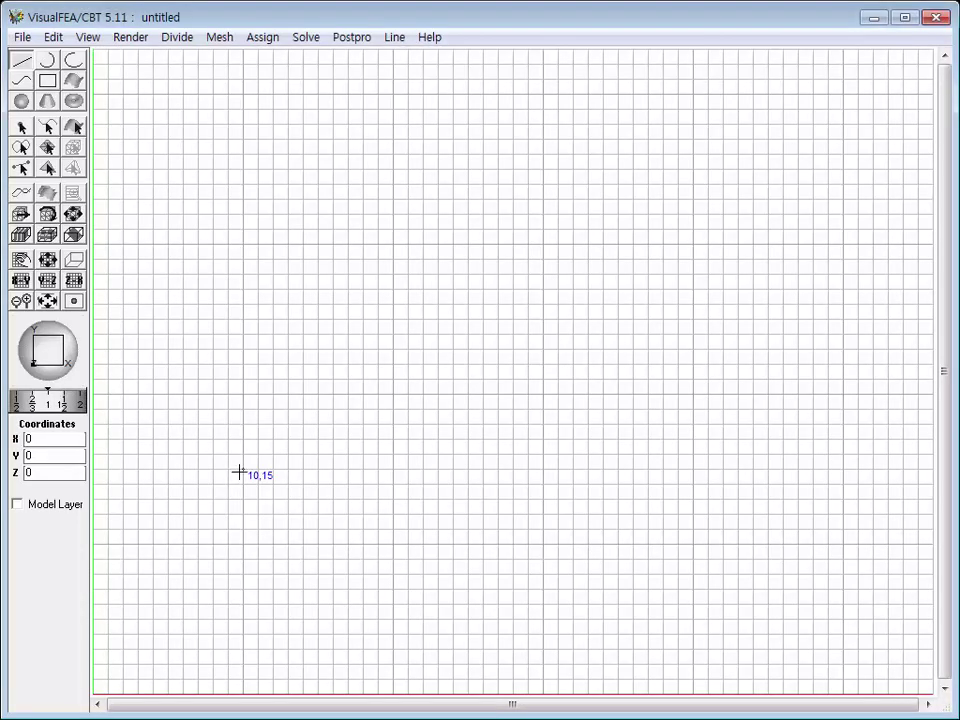
# Draw a closed quadrilateral of straight lines starting and ending at (4, 24), with its lower-right corner at (13, 23)
pyautogui.click(153, 334)
pyautogui.click(183, 215)
pyautogui.click(303, 229)
pyautogui.click(288, 348)
pyautogui.click(153, 334)
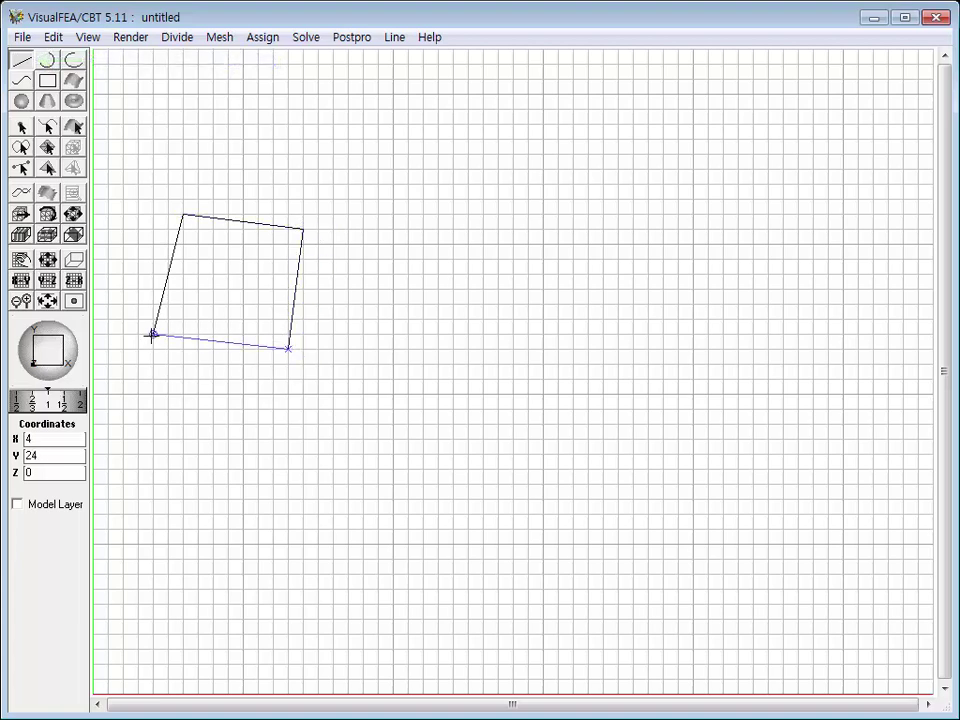
# Draw a second quadrilateral below the first, sharing its bottom edge and closing at (13, 23)
pyautogui.click(108, 469)
pyautogui.click(270, 482)
pyautogui.click(288, 349)
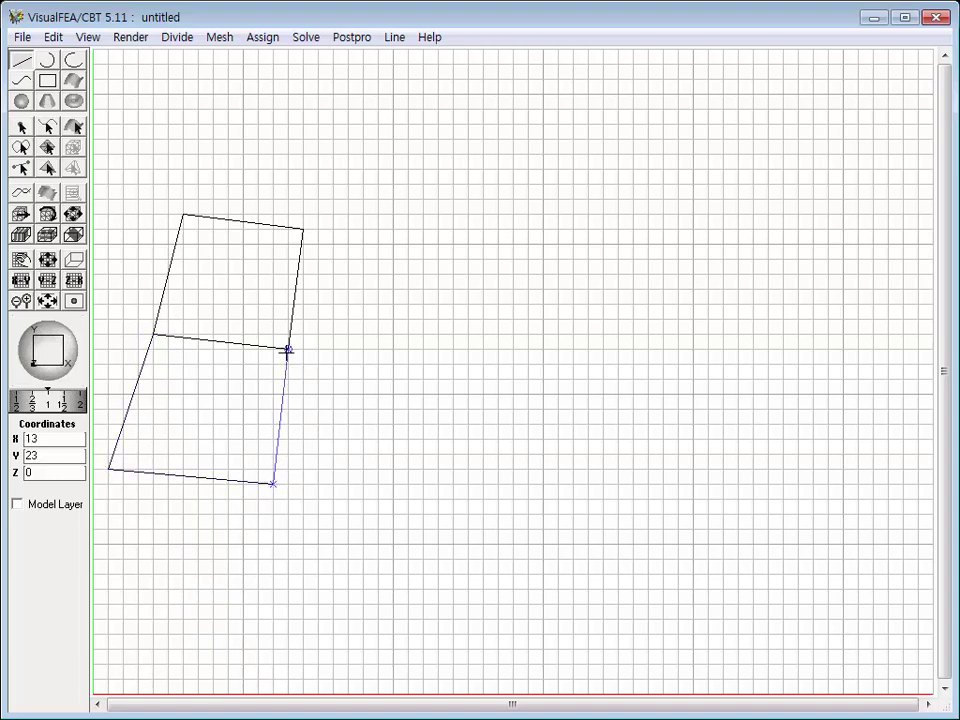
# Draw the upper-right quadrilateral from (13, 23) through (21, 23), closing at the first quadrilateral's upper-right corner
pyautogui.click(405, 350)
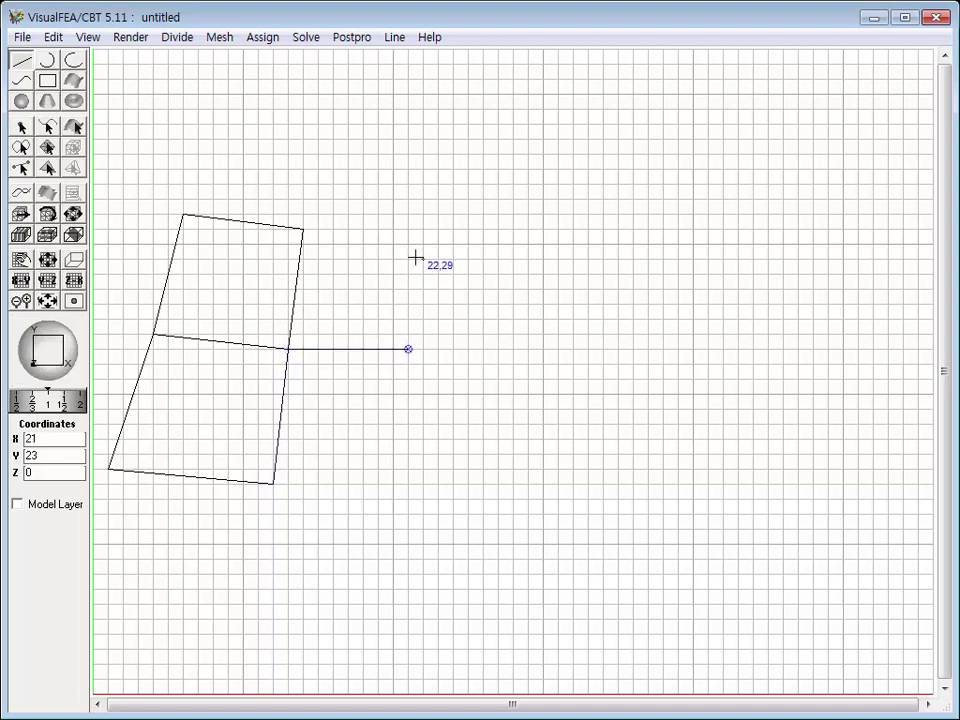
pyautogui.click(408, 229)
pyautogui.click(304, 230)
# Draw the lower-right quadrilateral from (21, 23) through (22, 13) to (12, 14), and hide the grid
pyautogui.click(408, 350)
pyautogui.click(424, 501)
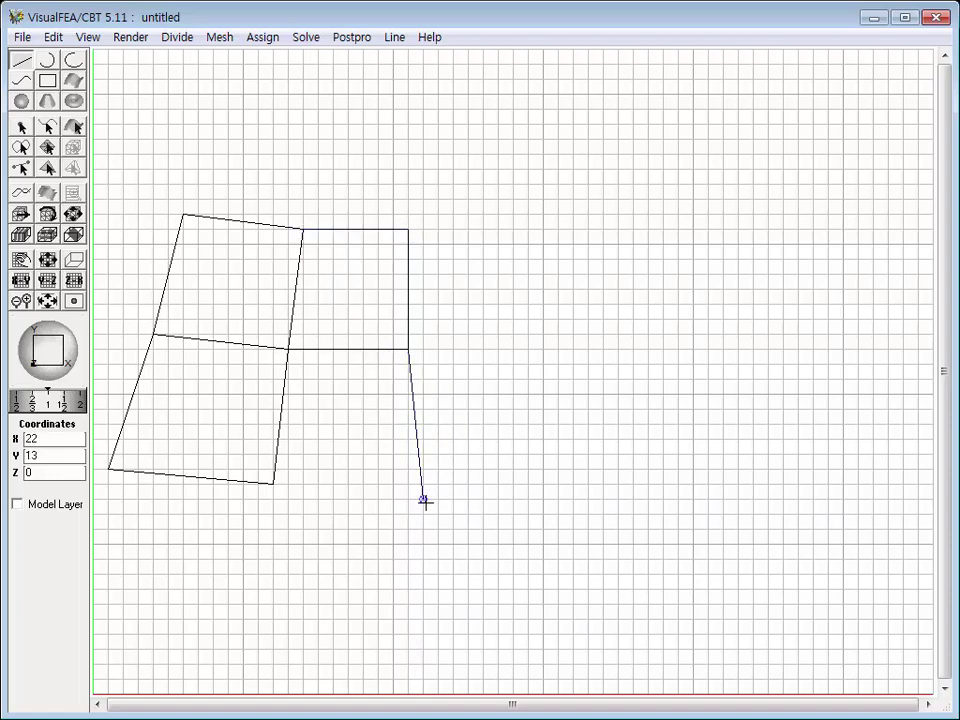
pyautogui.click(272, 484)
pyautogui.click(20, 281)
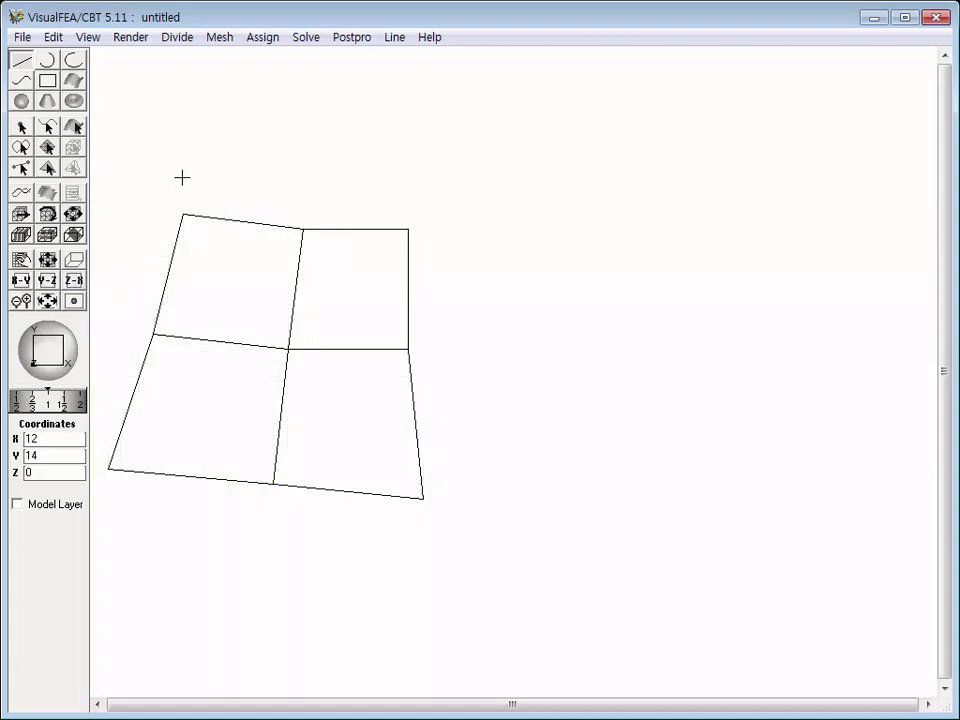
# Select all curves of the four quadrilaterals and divide each into four segments
pyautogui.click(50, 128)
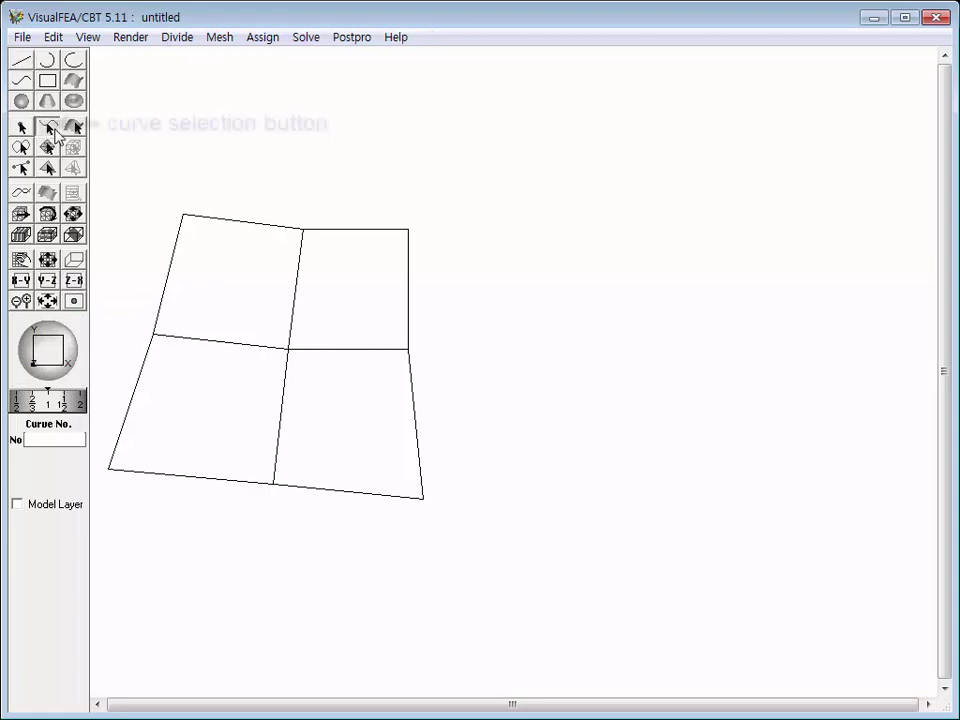
pyautogui.moveTo(101, 182); pyautogui.dragTo(461, 525)
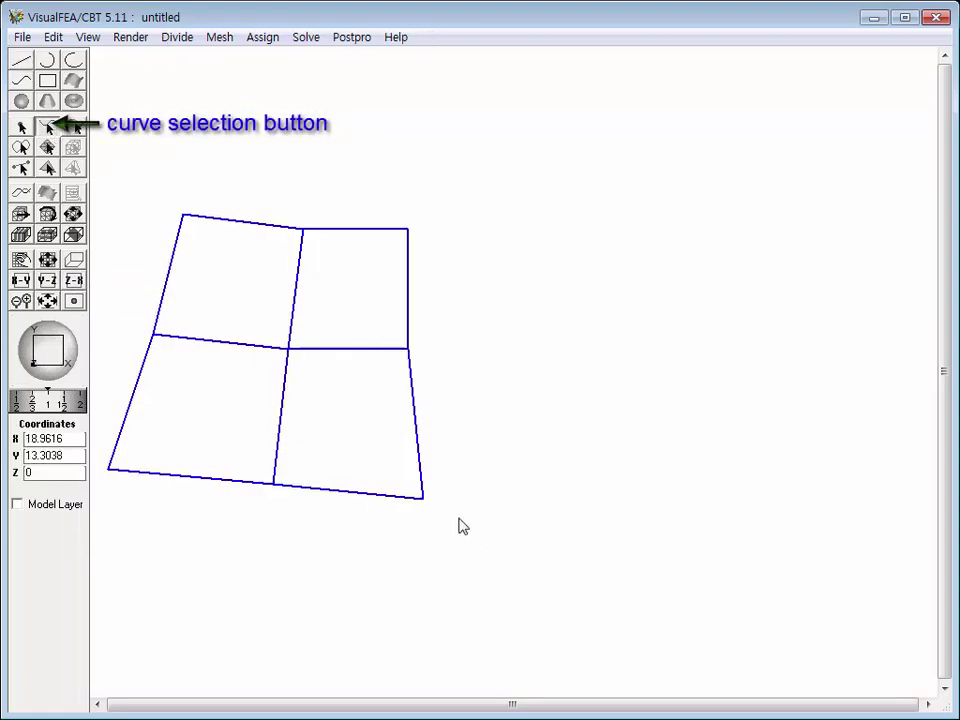
pyautogui.click(175, 38)
pyautogui.click(180, 172)
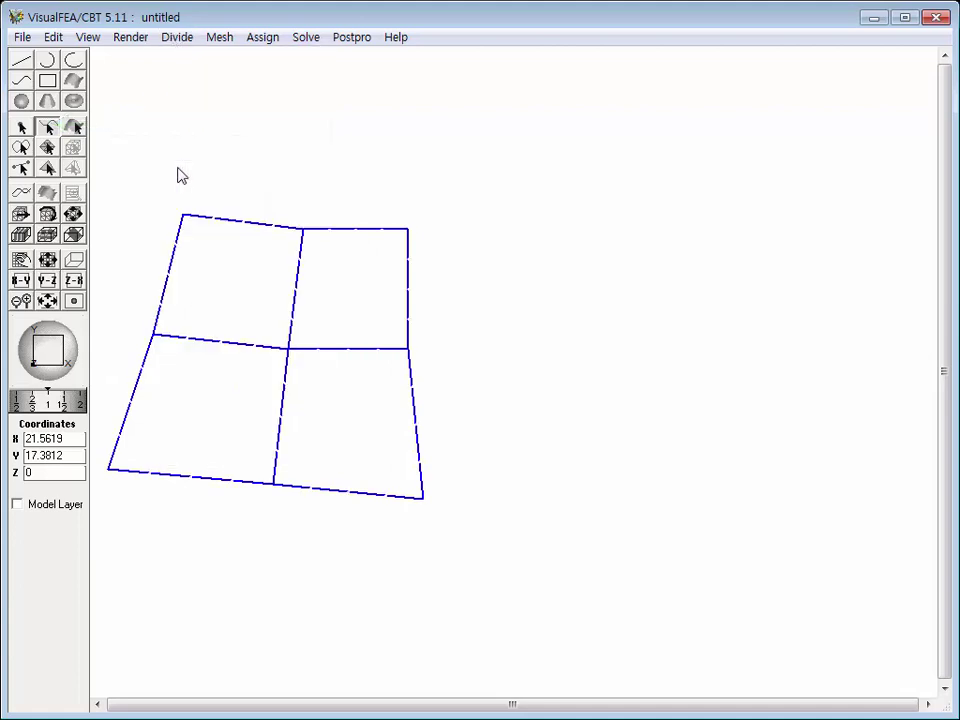
# Generate 4 Edges surface meshes: Quad 4 elements in the upper-right region and Tria 3 elements with Optimal arrangement in the upper-left region
pyautogui.click(222, 37)
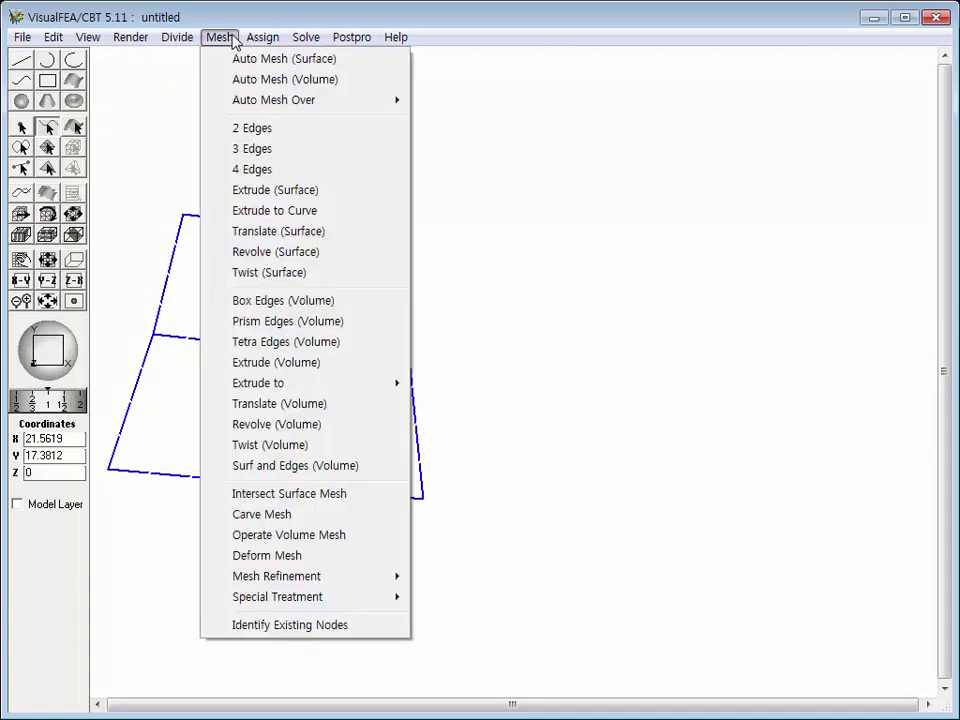
pyautogui.click(228, 173)
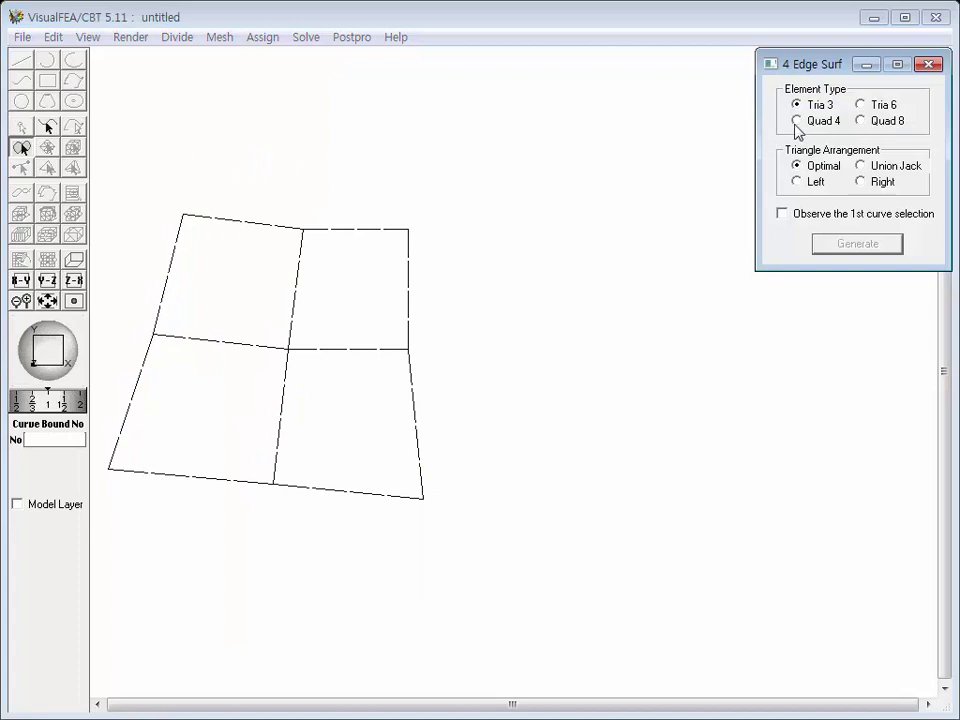
pyautogui.click(797, 121)
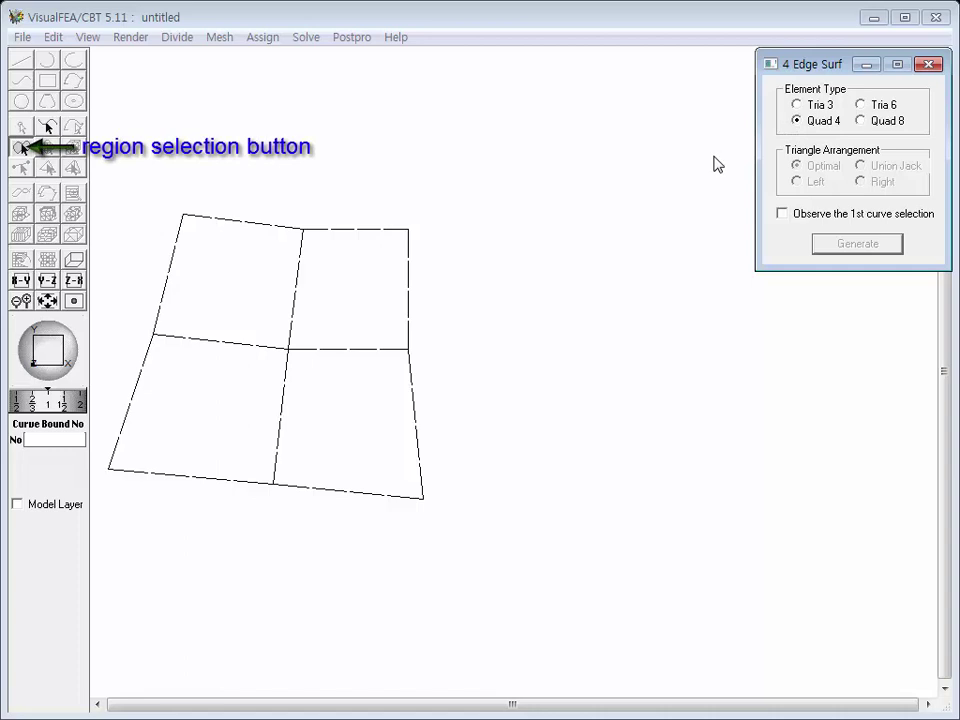
pyautogui.click(353, 291)
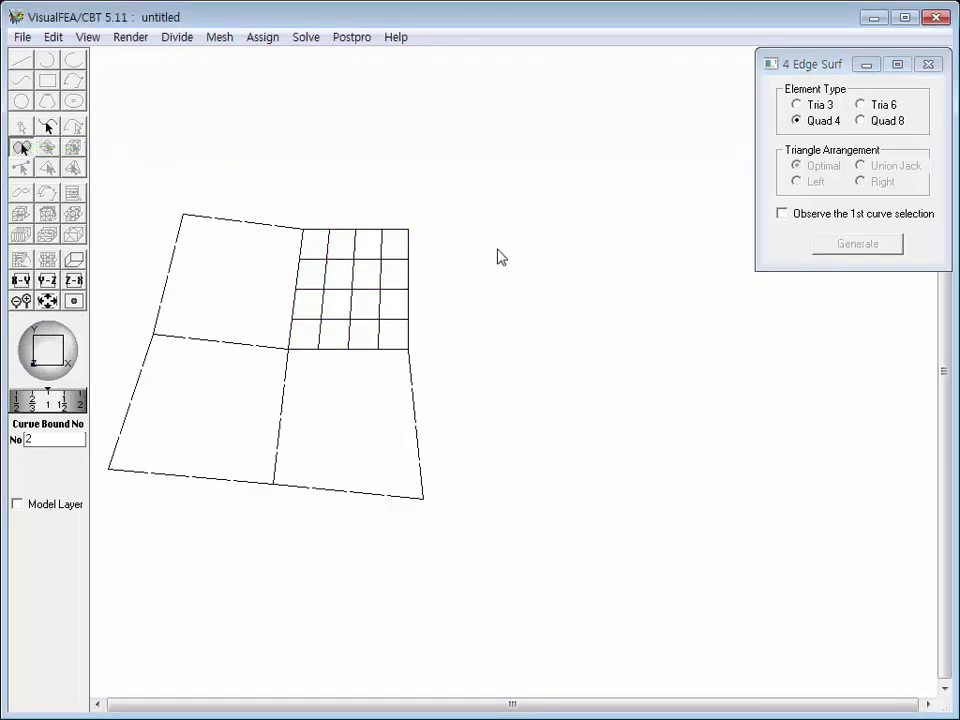
pyautogui.click(797, 106)
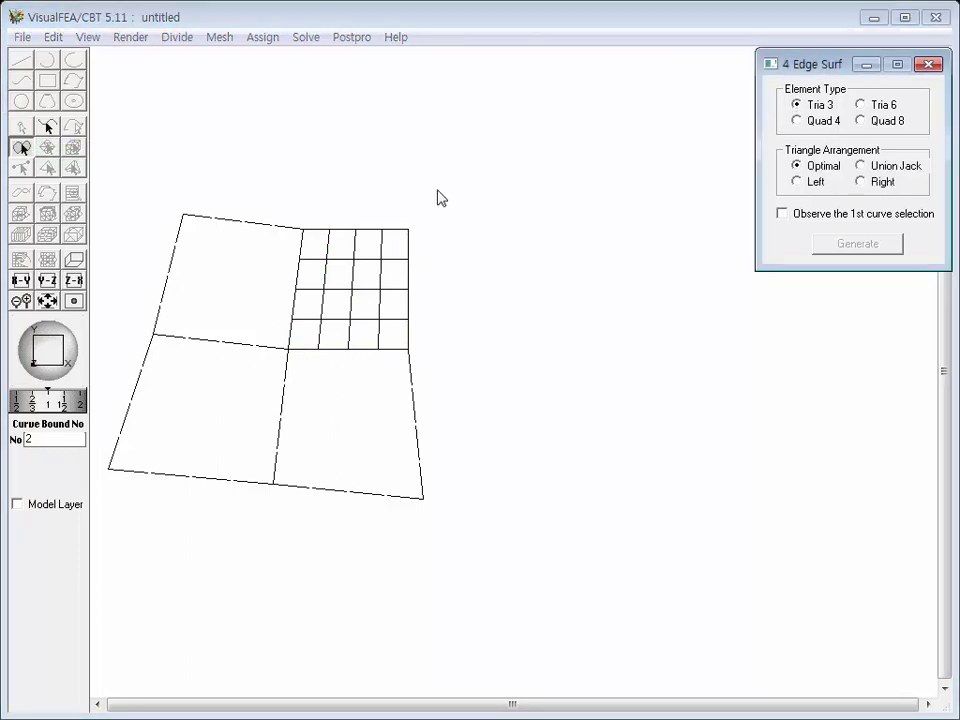
pyautogui.click(251, 263)
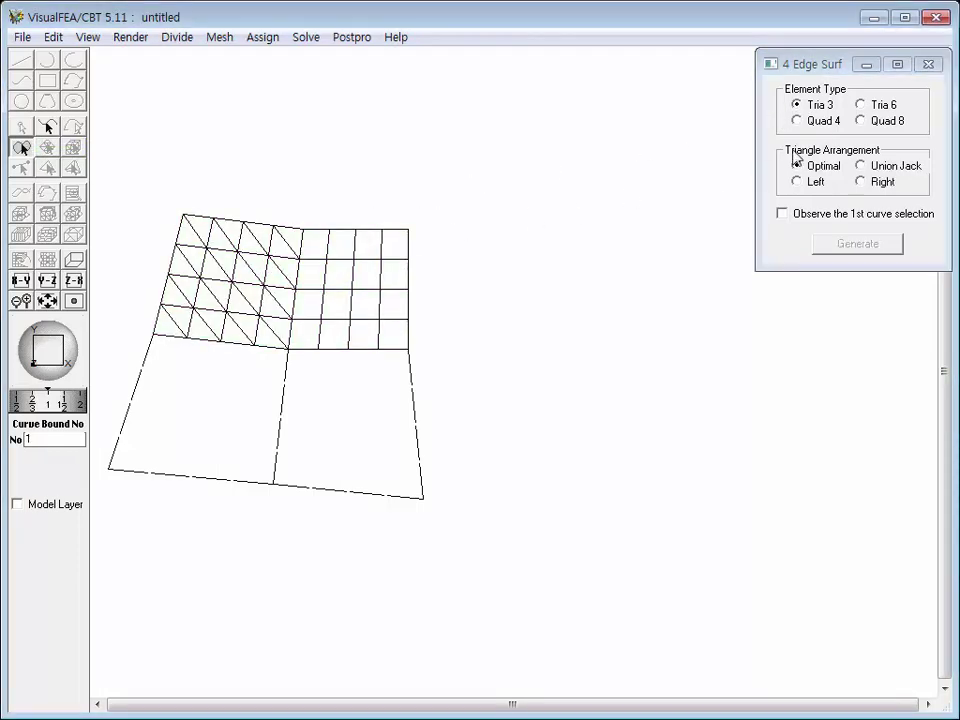
# Mesh the lower-left region with Tria 6 elements in Left arrangement and the lower-right region with Quad 8 elements
pyautogui.click(860, 105)
pyautogui.click(797, 182)
pyautogui.click(204, 401)
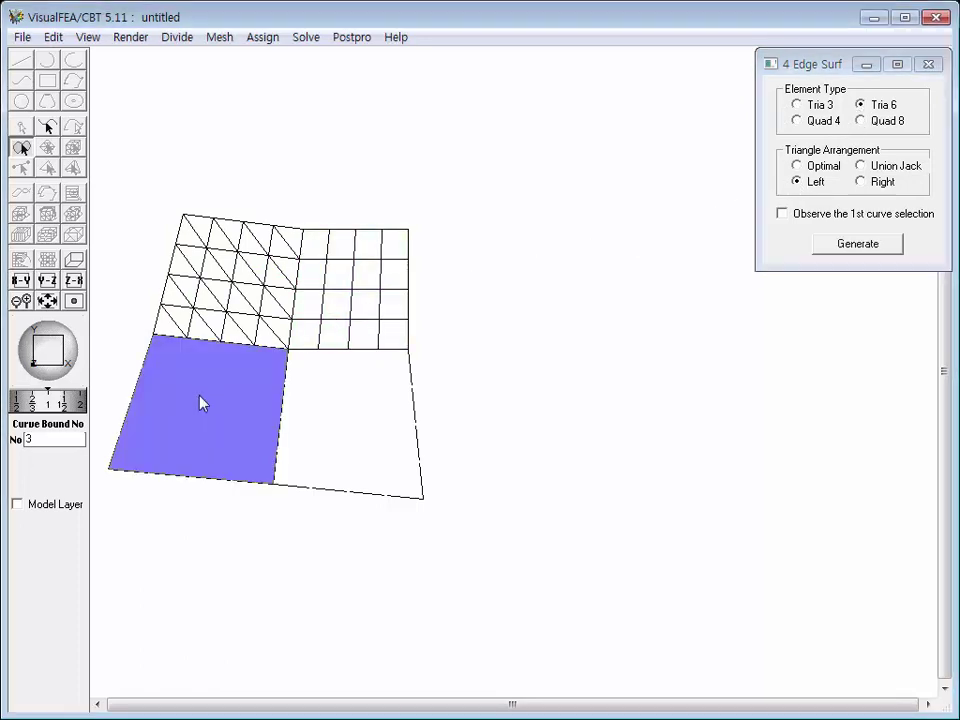
pyautogui.click(861, 121)
pyautogui.click(365, 417)
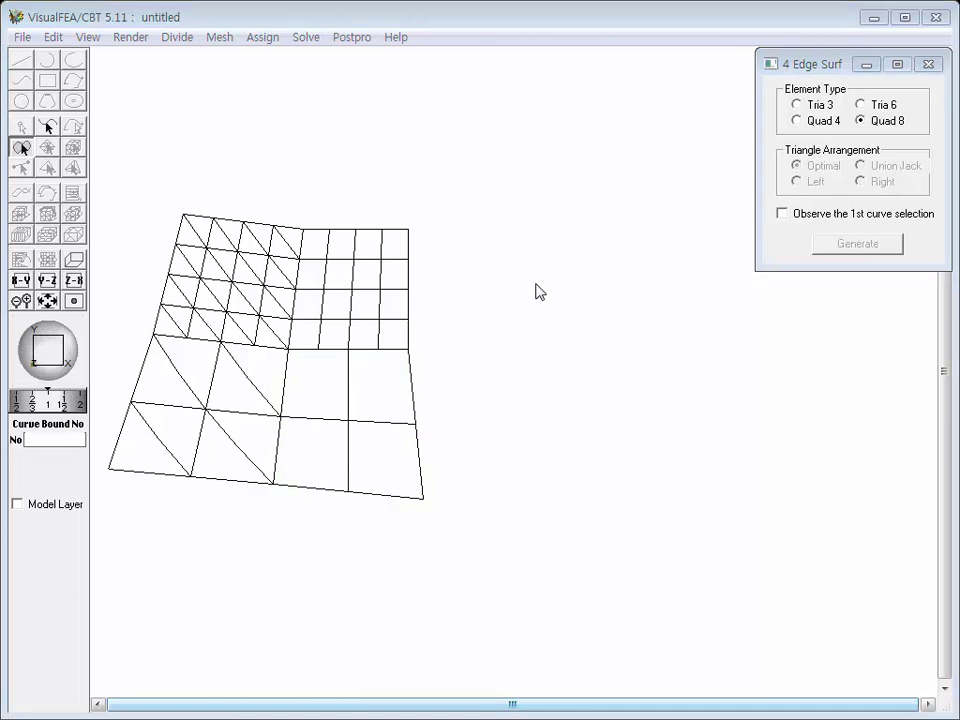
pyautogui.click(928, 63)
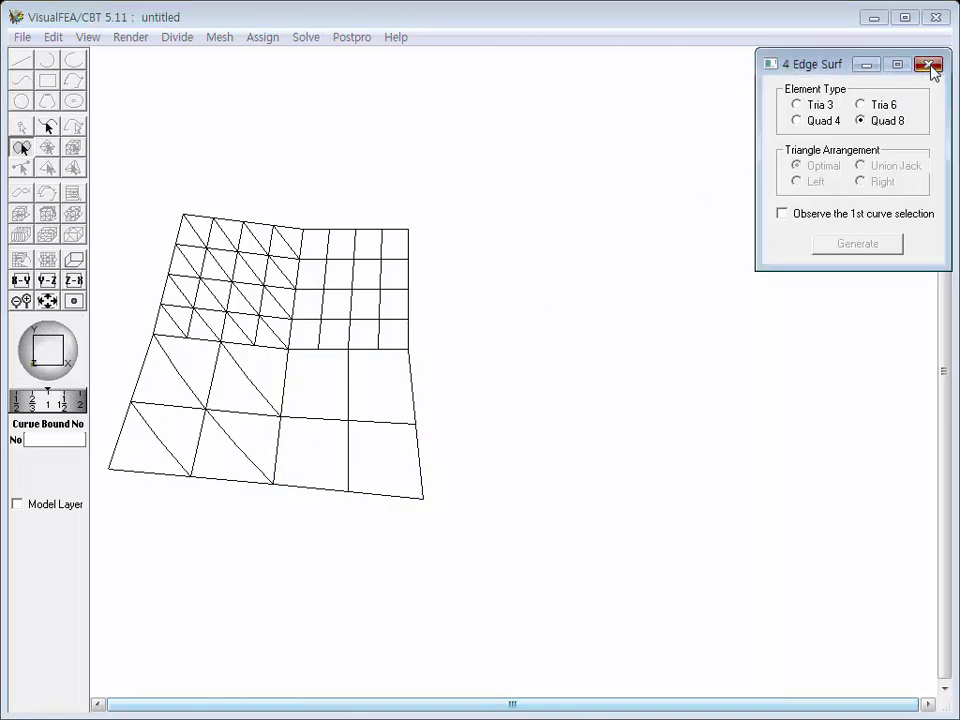
# Select all nodes of the mesh and open the Shape Function FEM simulation
pyautogui.click(22, 127)
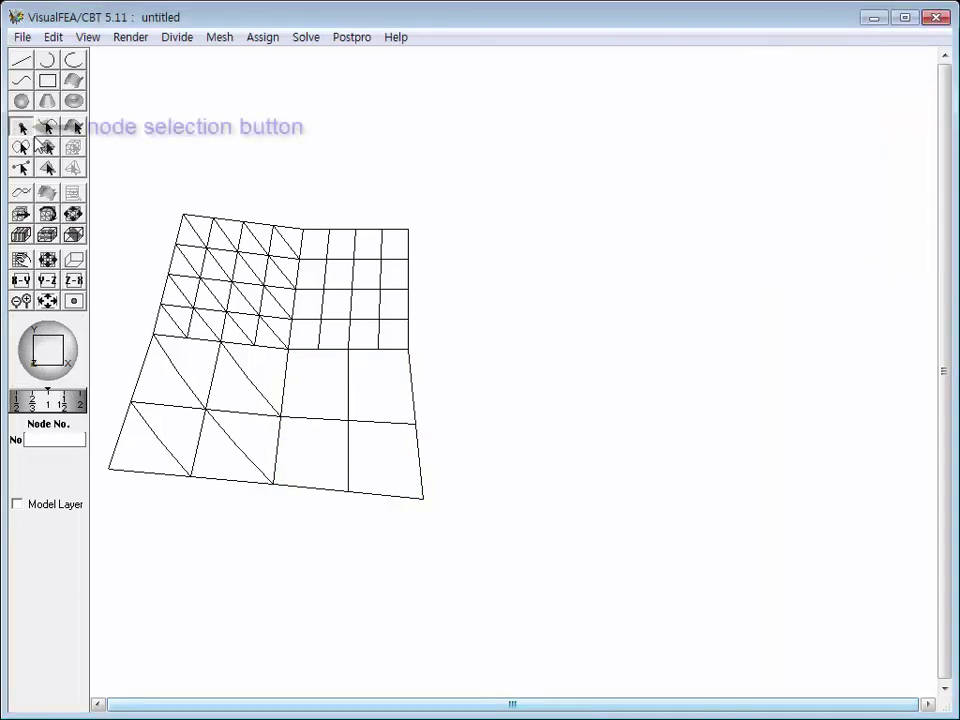
pyautogui.moveTo(101, 172); pyautogui.dragTo(478, 550)
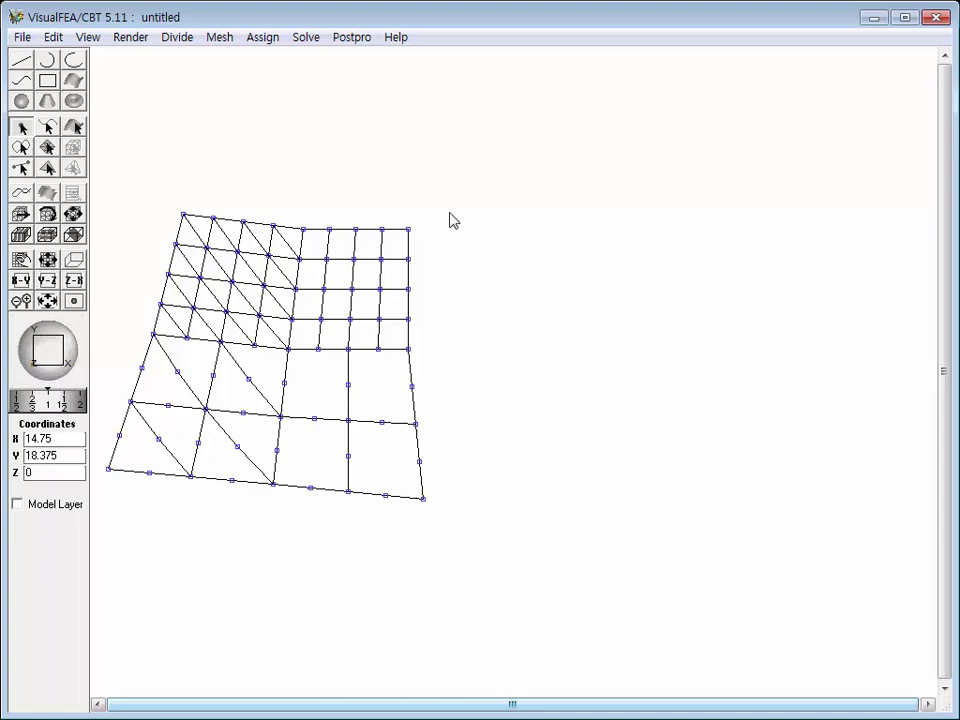
pyautogui.click(297, 39)
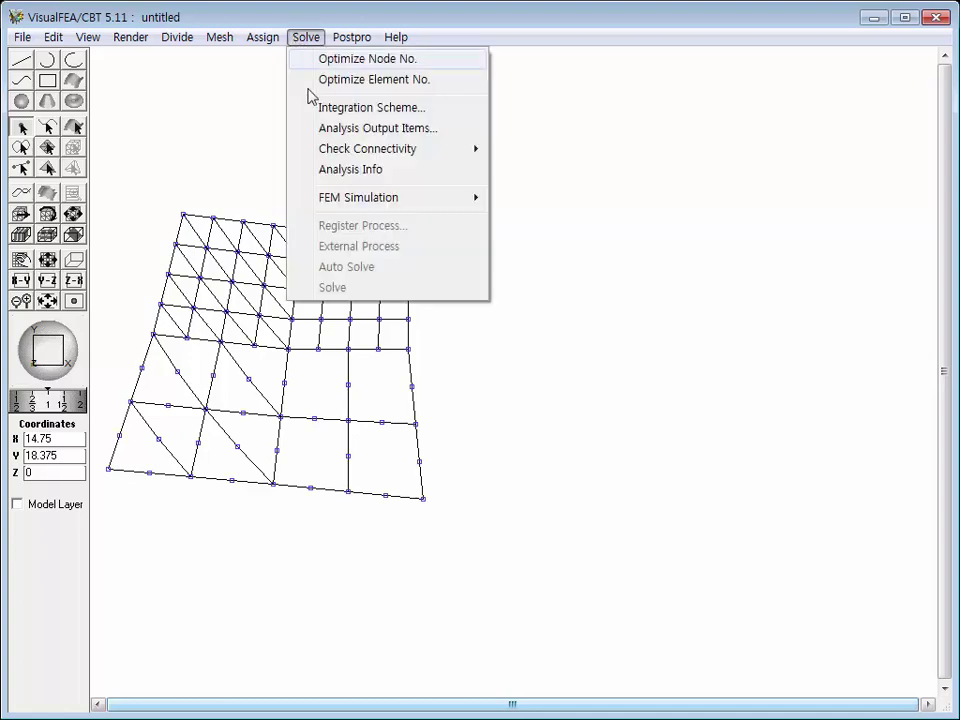
pyautogui.moveTo(394, 199)
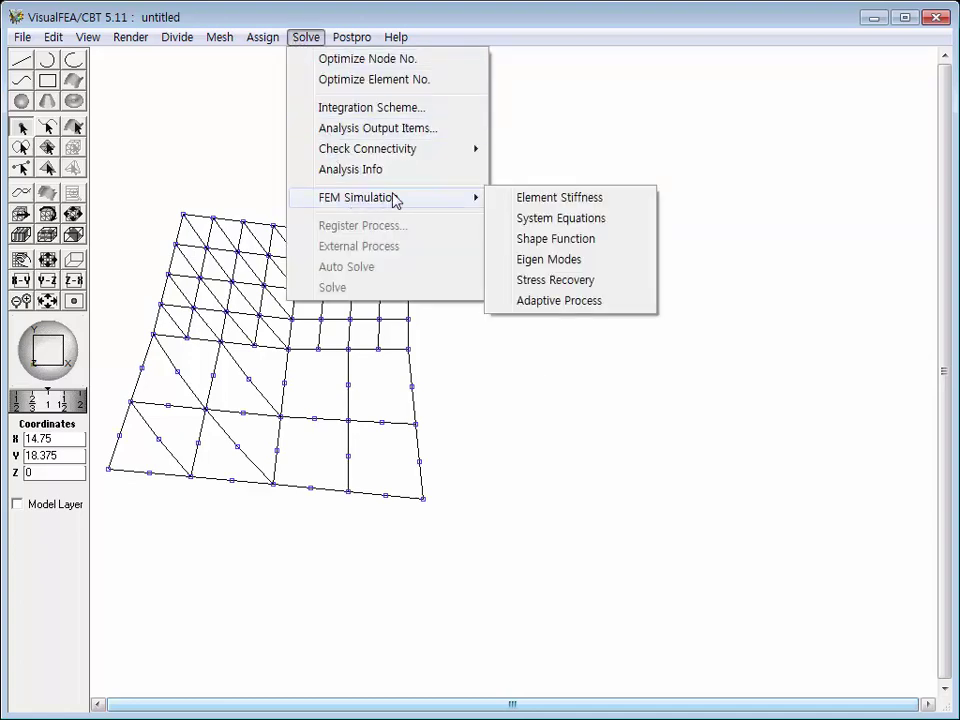
pyautogui.click(560, 241)
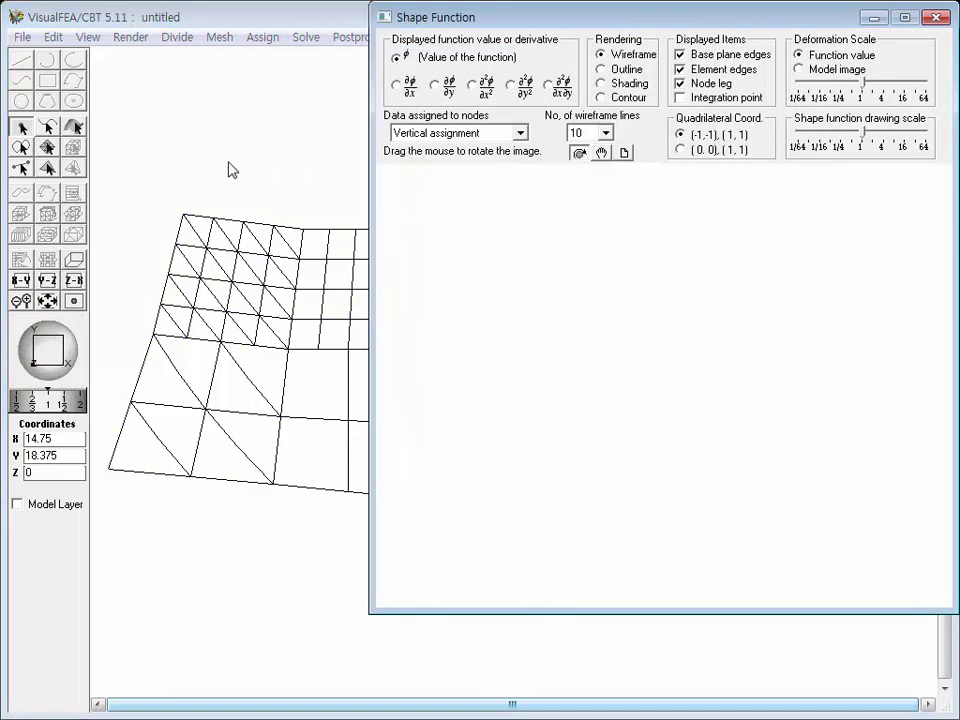
# Display the shape functions of a Tria 3 element in the upper-left region
pyautogui.click(54, 408)
pyautogui.moveTo(54, 408); pyautogui.dragTo(61, 405)
pyautogui.moveTo(150, 598); pyautogui.dragTo(111, 625)
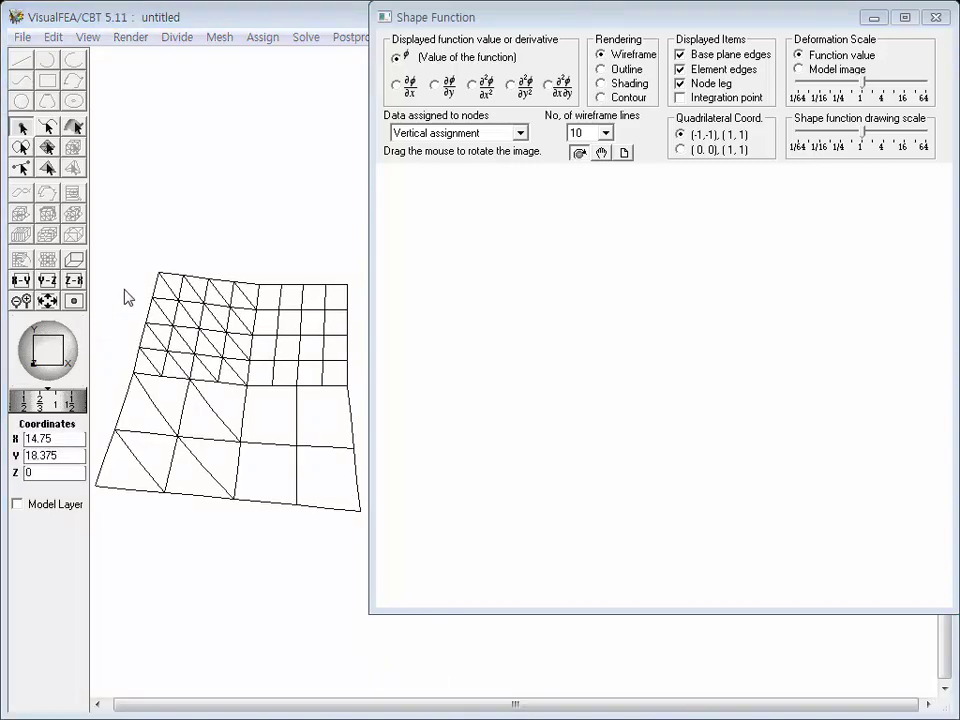
pyautogui.click(161, 286)
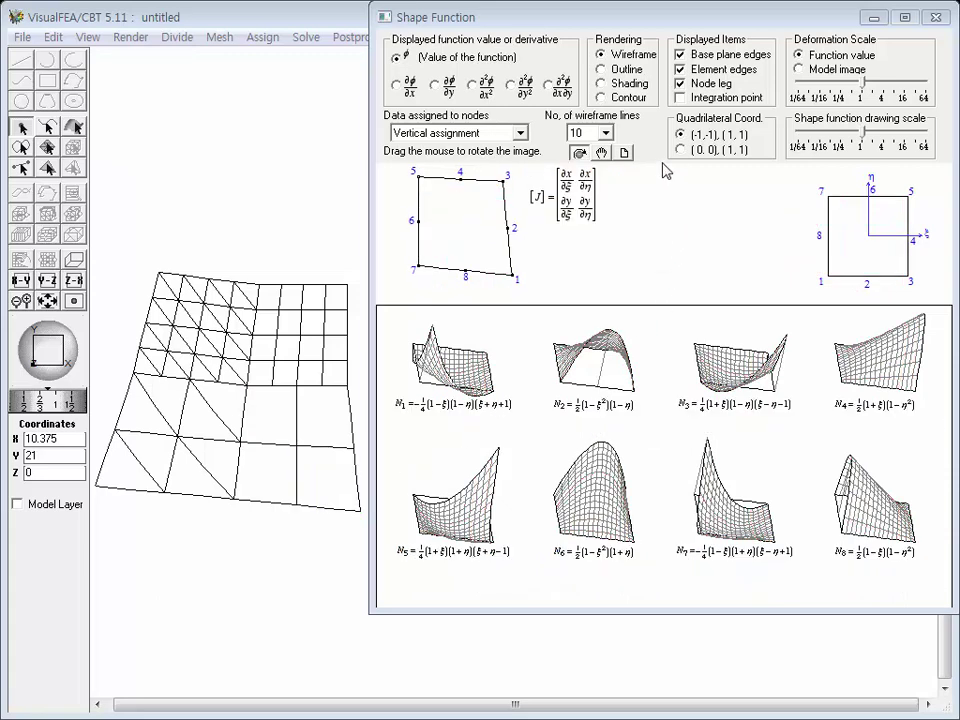
# Show the integration points and examine the shape function values at those of a Quad 8 element in the lower-right region
pyautogui.click(680, 97)
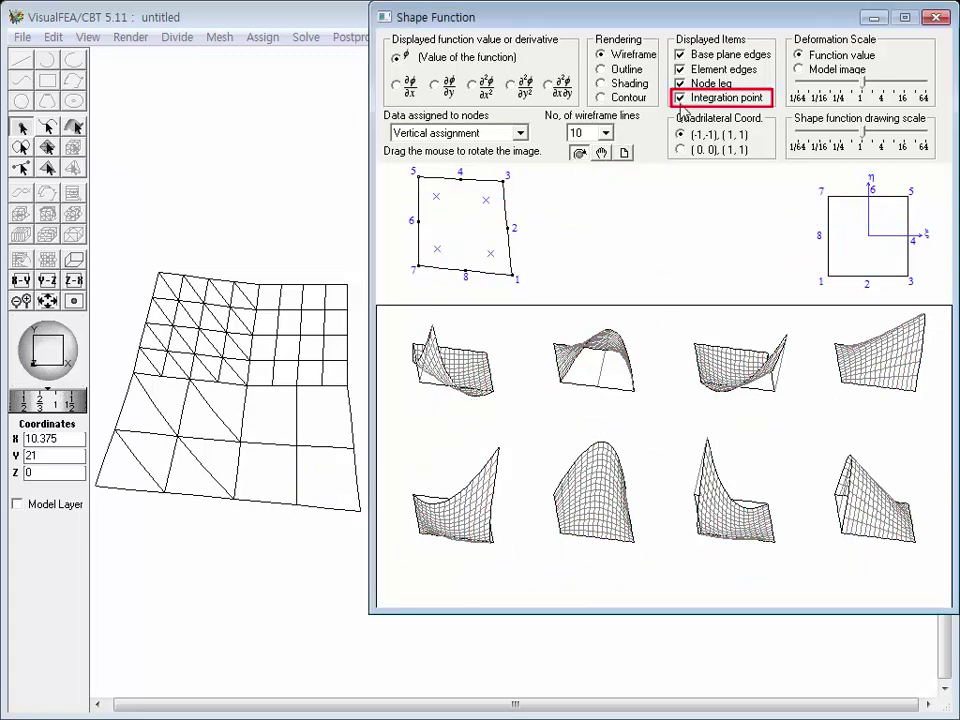
pyautogui.moveTo(315, 454)
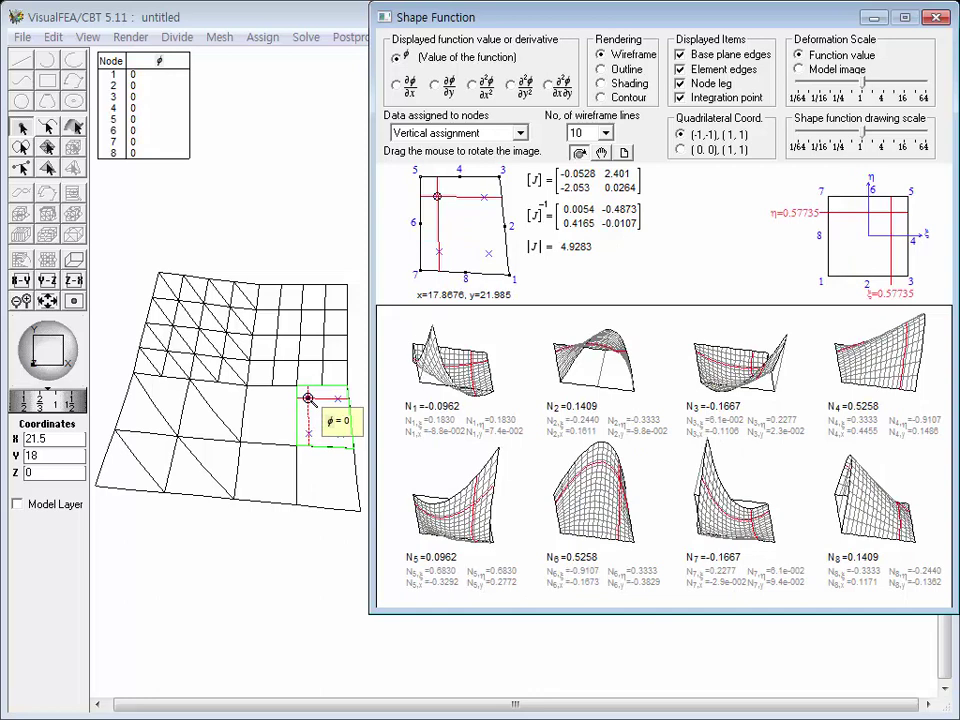
pyautogui.click(308, 434)
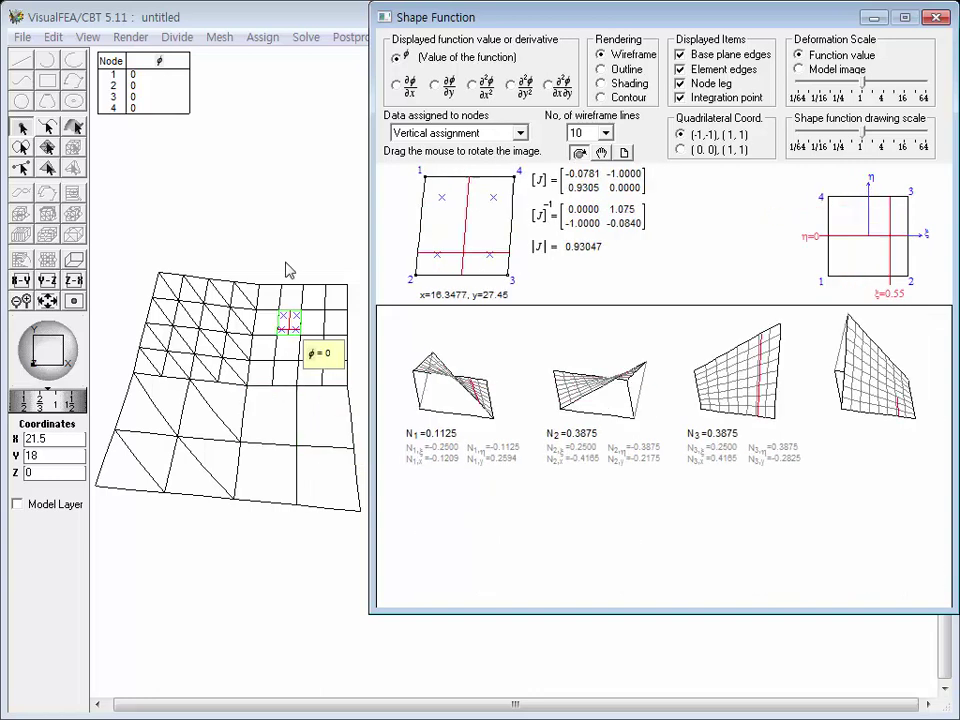
# Set the integration scheme for the 8 Node Quadrangle element to 3x3
pyautogui.click(303, 37)
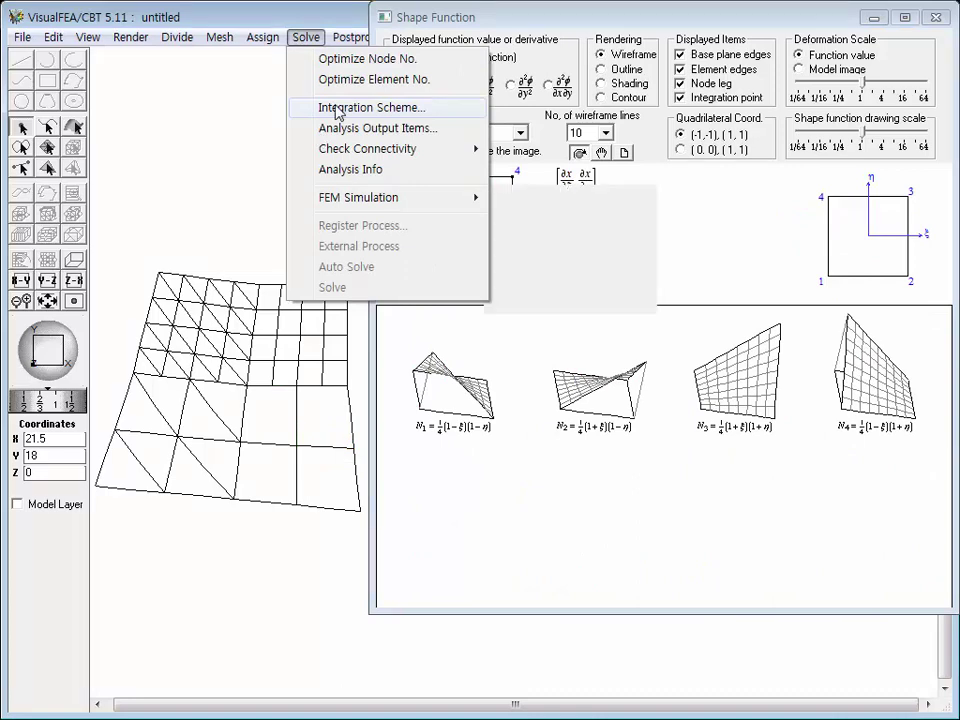
pyautogui.click(336, 110)
pyautogui.click(247, 77)
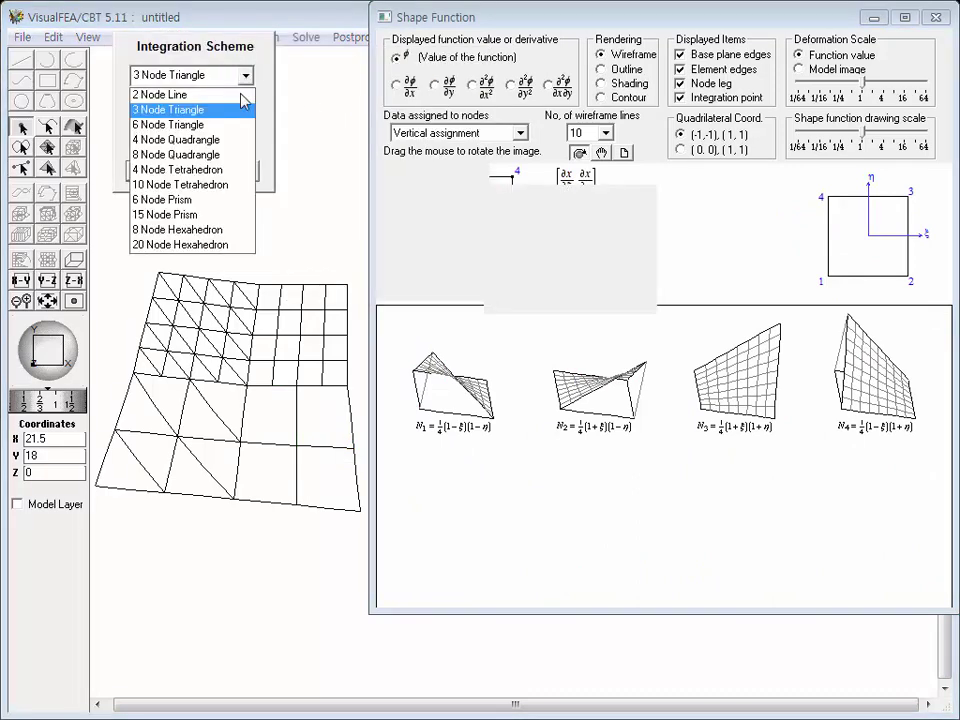
pyautogui.click(226, 154)
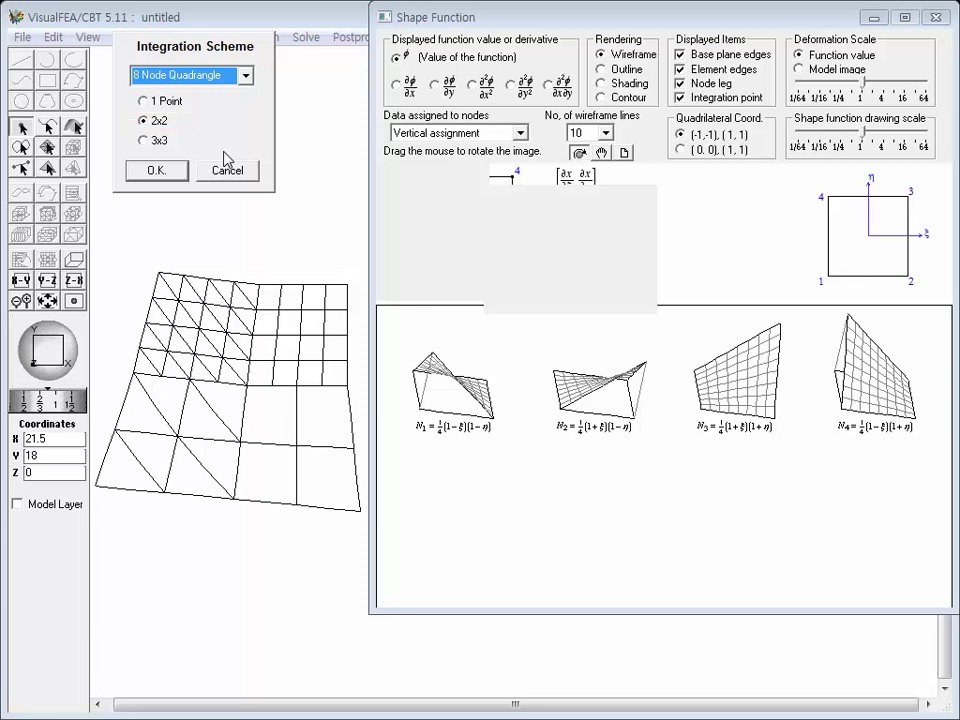
pyautogui.click(144, 140)
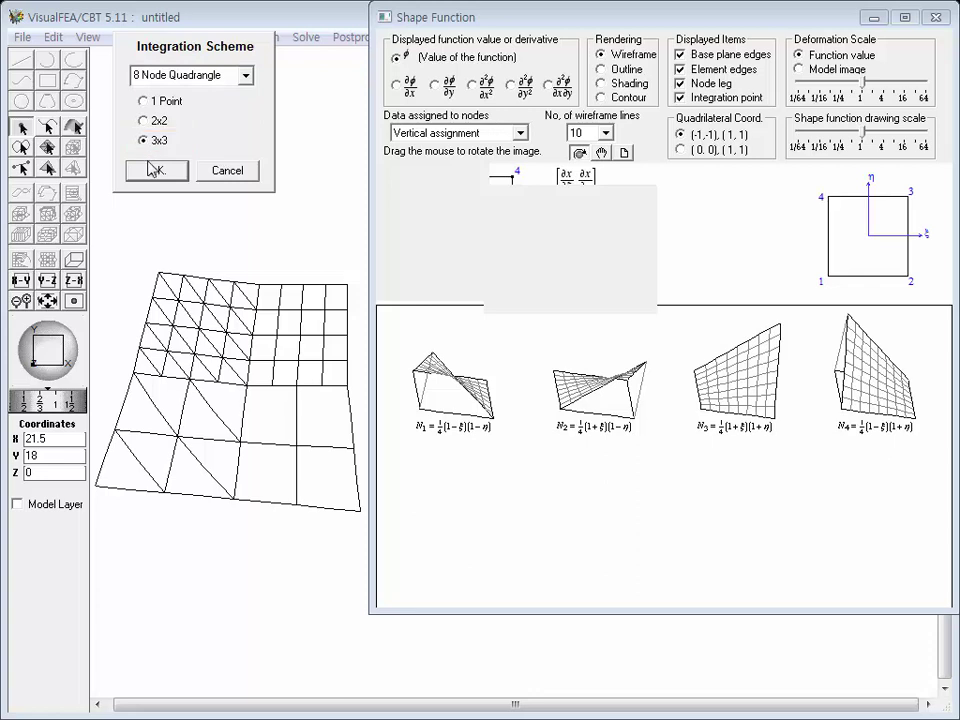
pyautogui.click(153, 170)
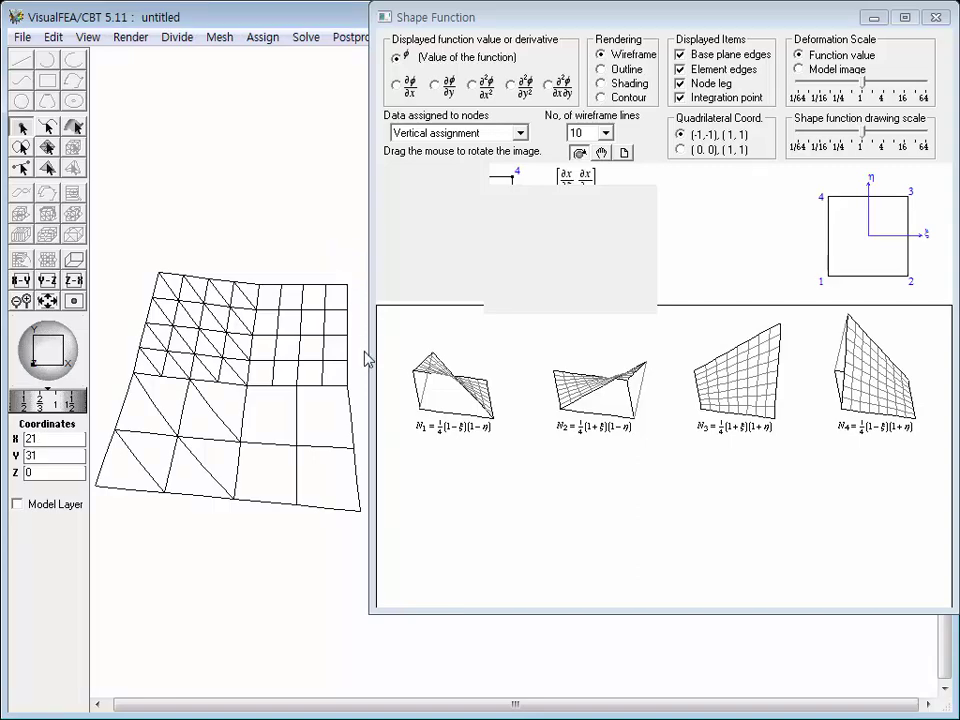
# Assign a function value of 1 to the Quad 8 node at X 17, Y 23
pyautogui.click(320, 412)
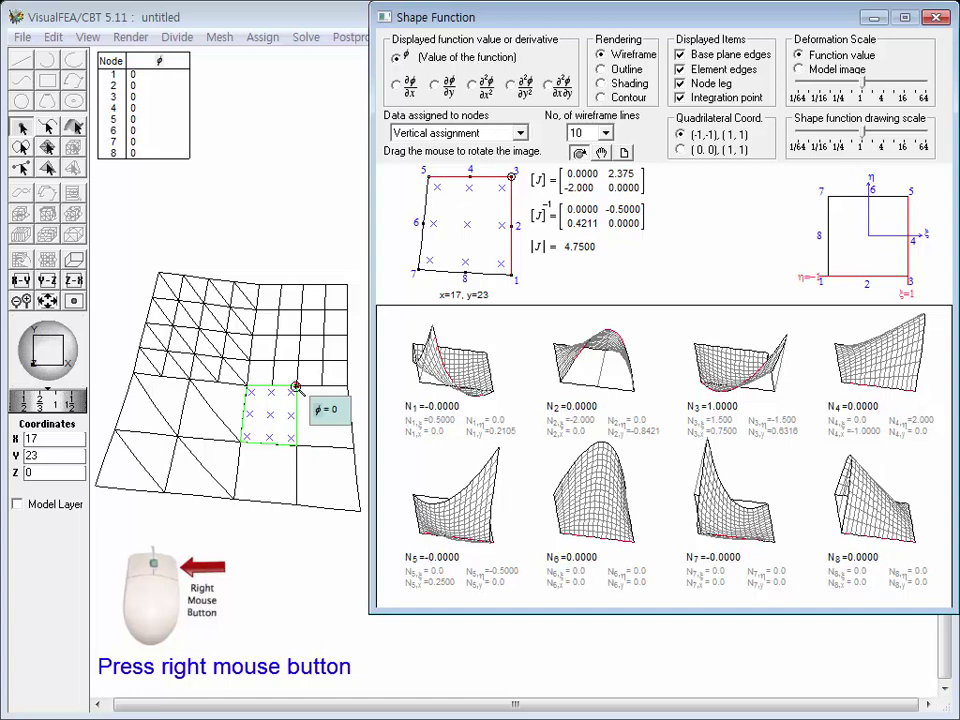
pyautogui.rightClick(296, 387)
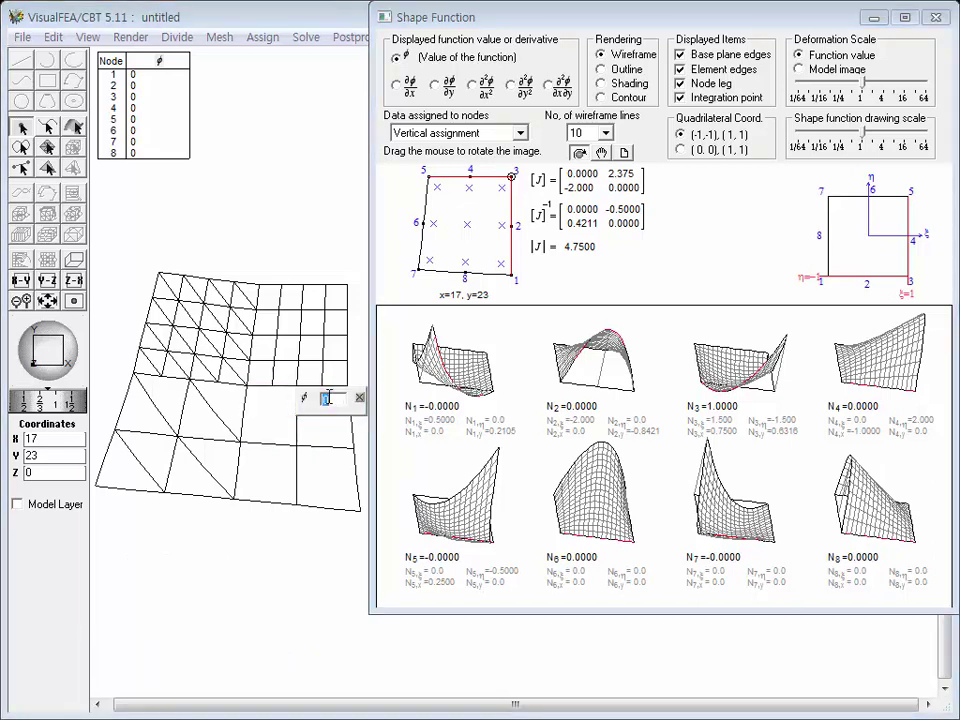
pyautogui.write('1')
pyautogui.press('Return')
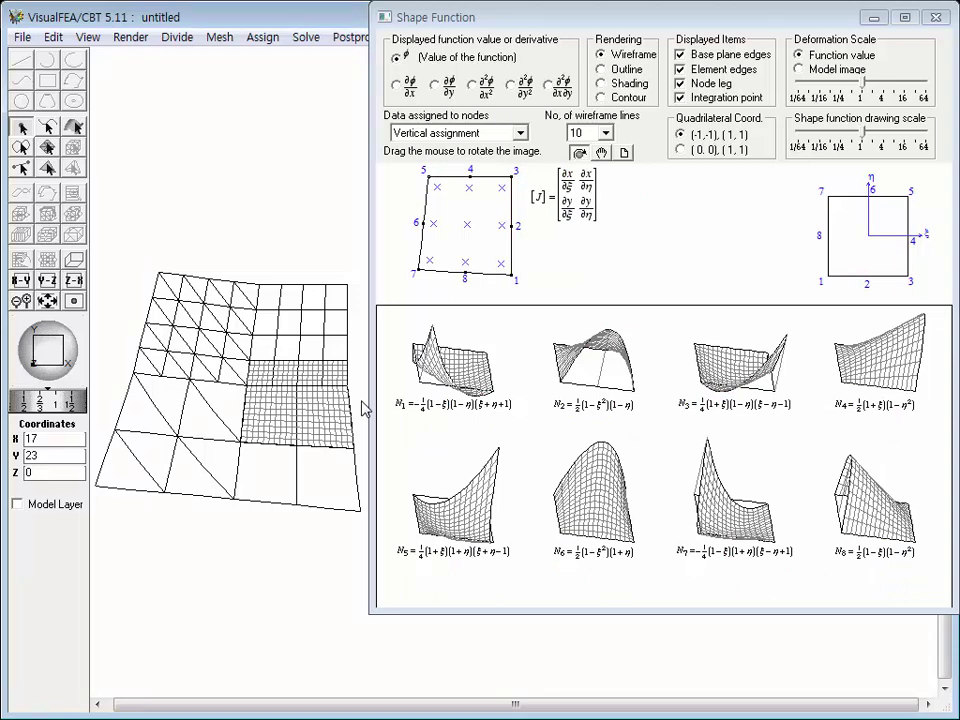
# Assign a function value of 2 to the node at X 19, Y 23 and pick the node at X 21, Y 23
pyautogui.moveTo(330, 398)
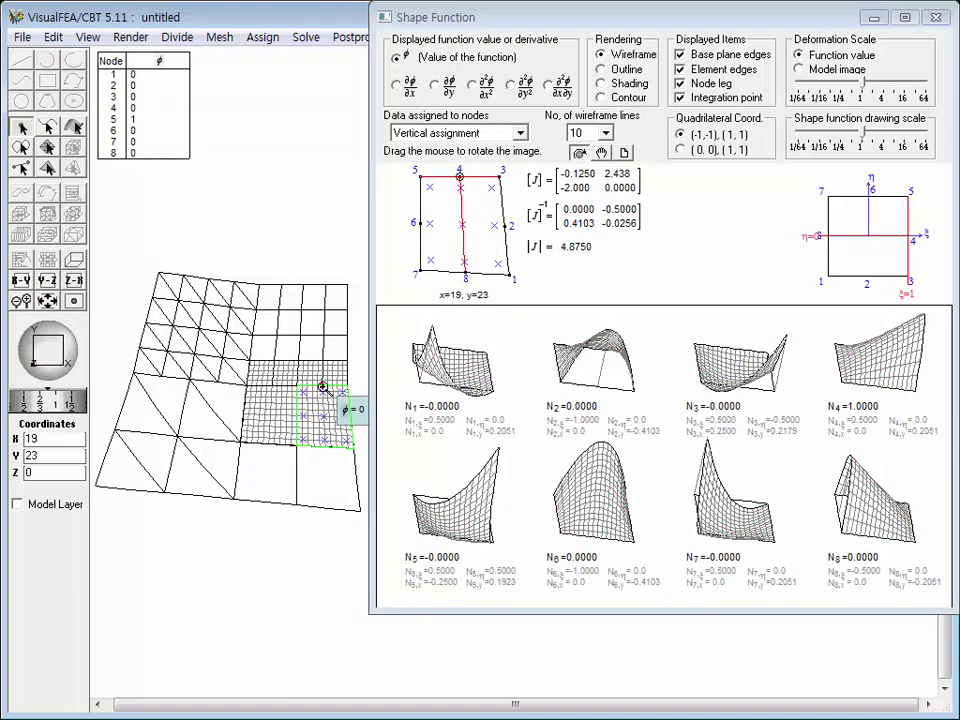
pyautogui.click(340, 400)
pyautogui.write('2')
pyautogui.press('Return')
pyautogui.click(387, 399)
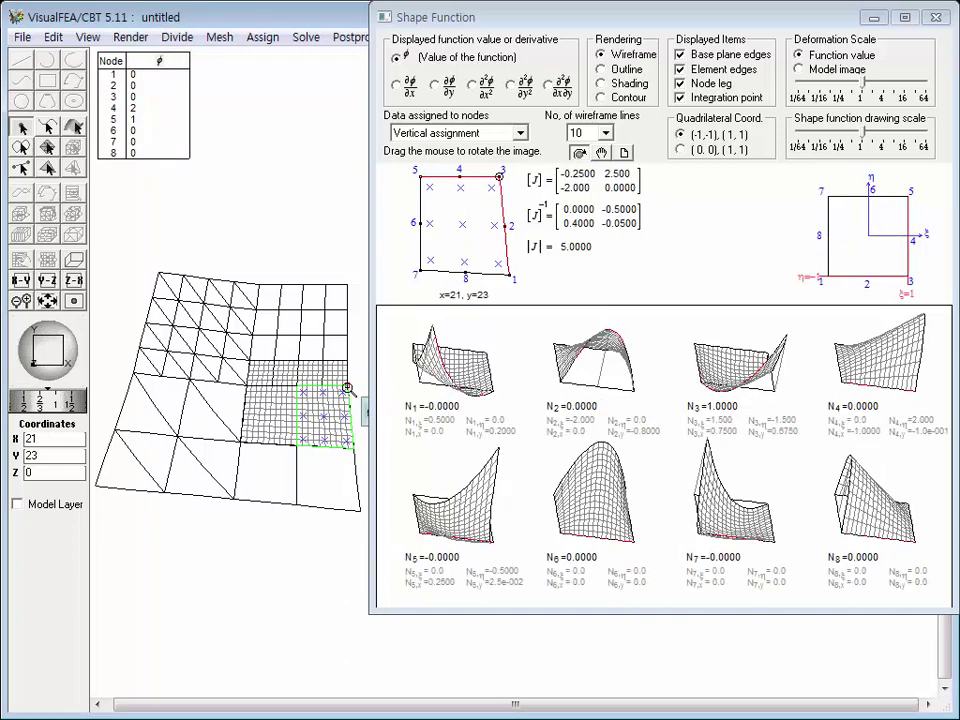
pyautogui.click(348, 391)
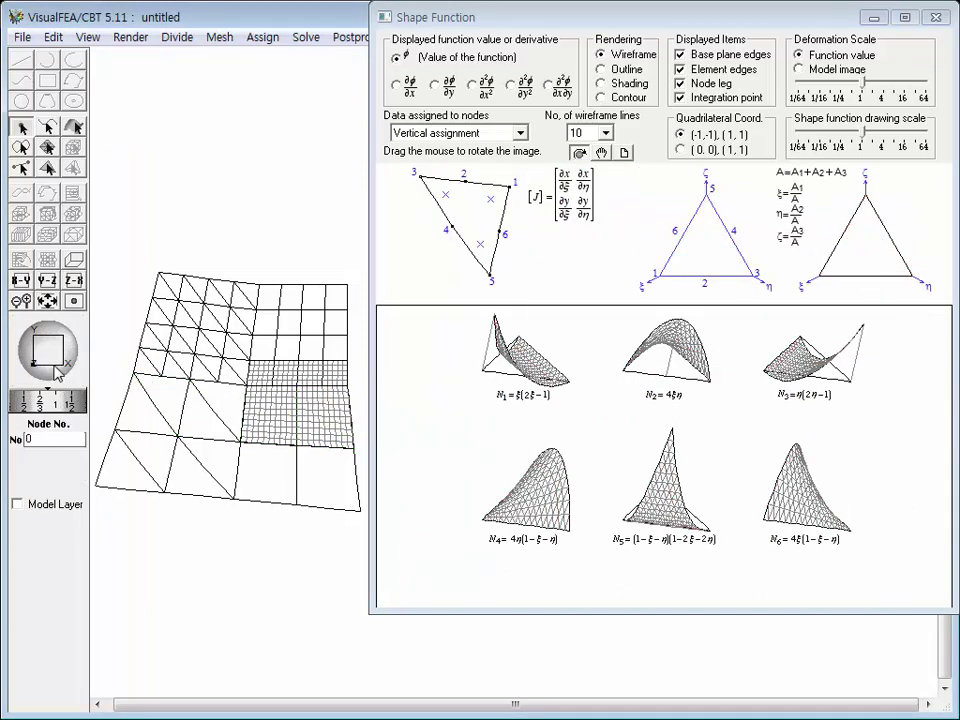
# Tilt the mesh into a 3D view and assign a function value of 2 to the Quad 8 corner node at X 22, Y 13
pyautogui.moveTo(57, 373); pyautogui.dragTo(44, 345)
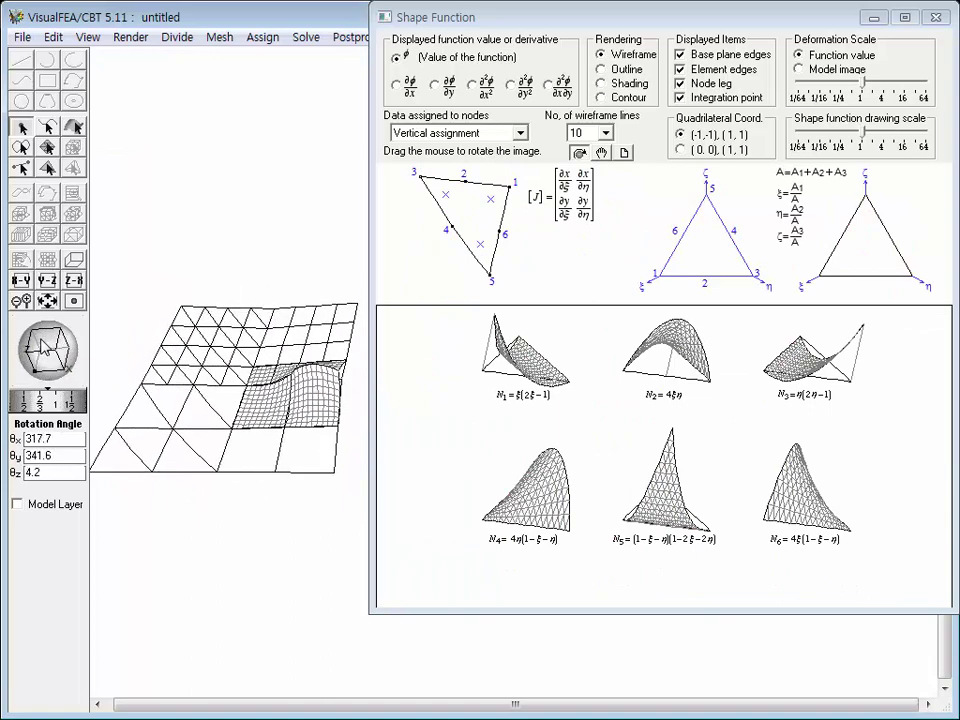
pyautogui.click(55, 400)
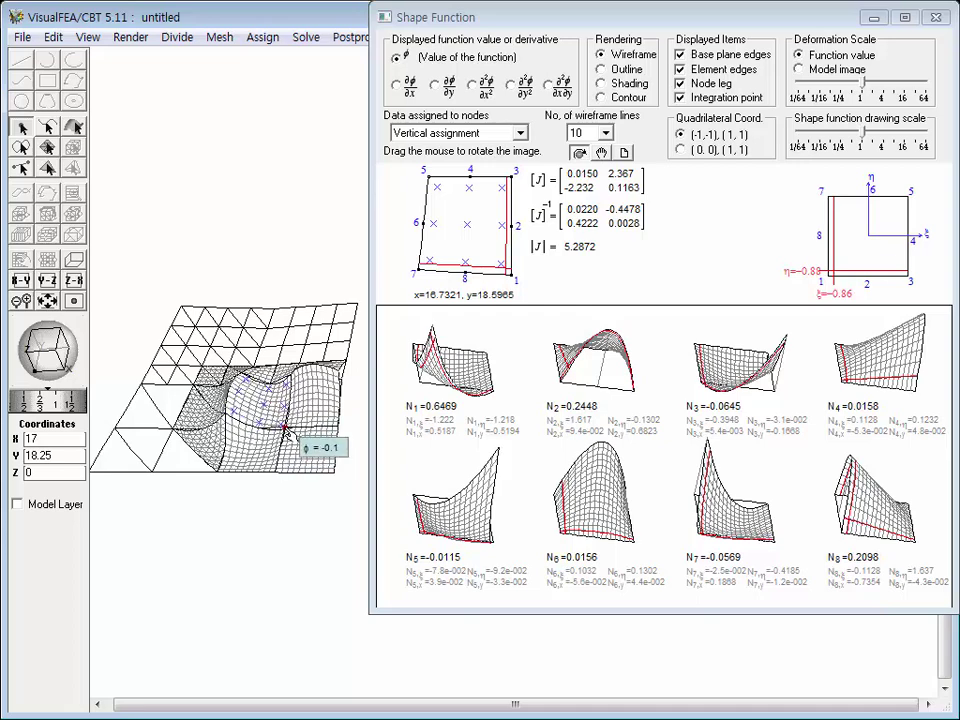
pyautogui.moveTo(235, 508)
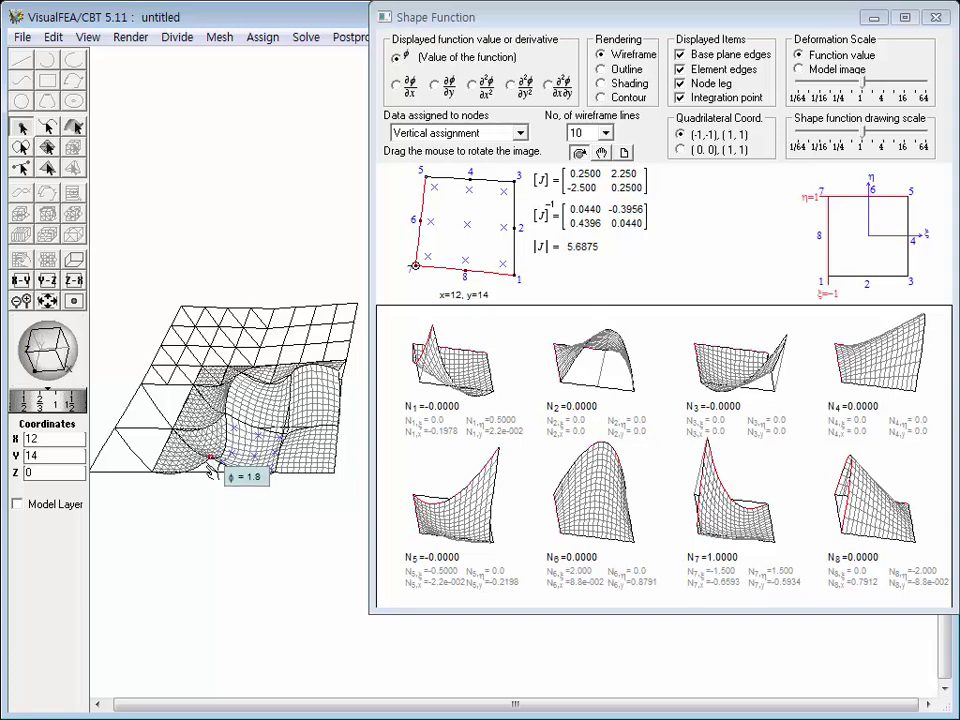
pyautogui.moveTo(335, 470)
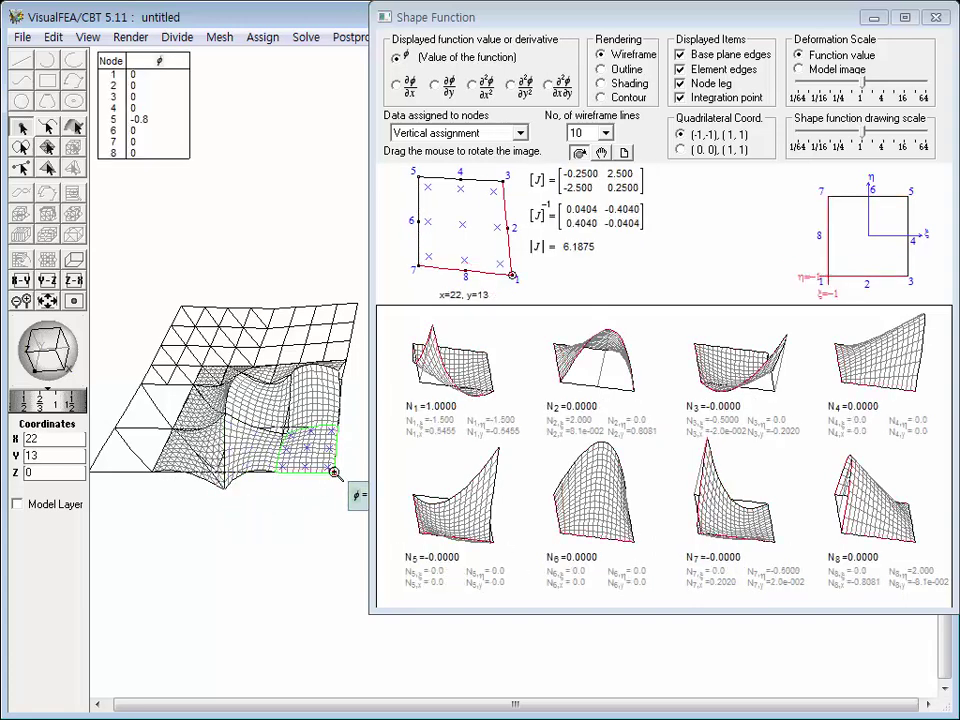
pyautogui.click(335, 470)
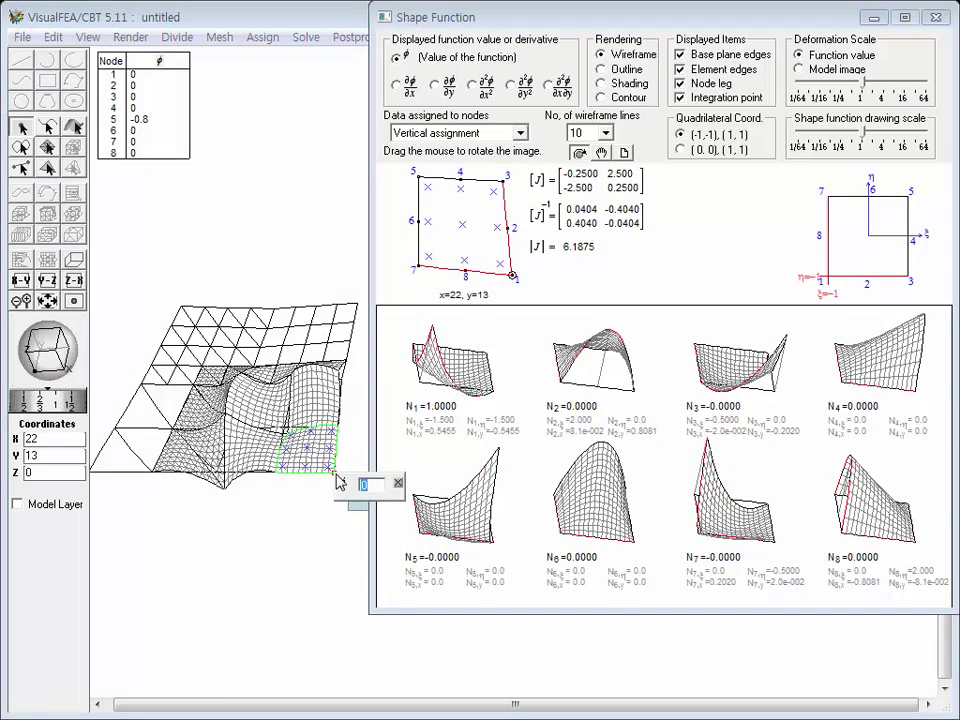
pyautogui.write('2')
pyautogui.press('Return')
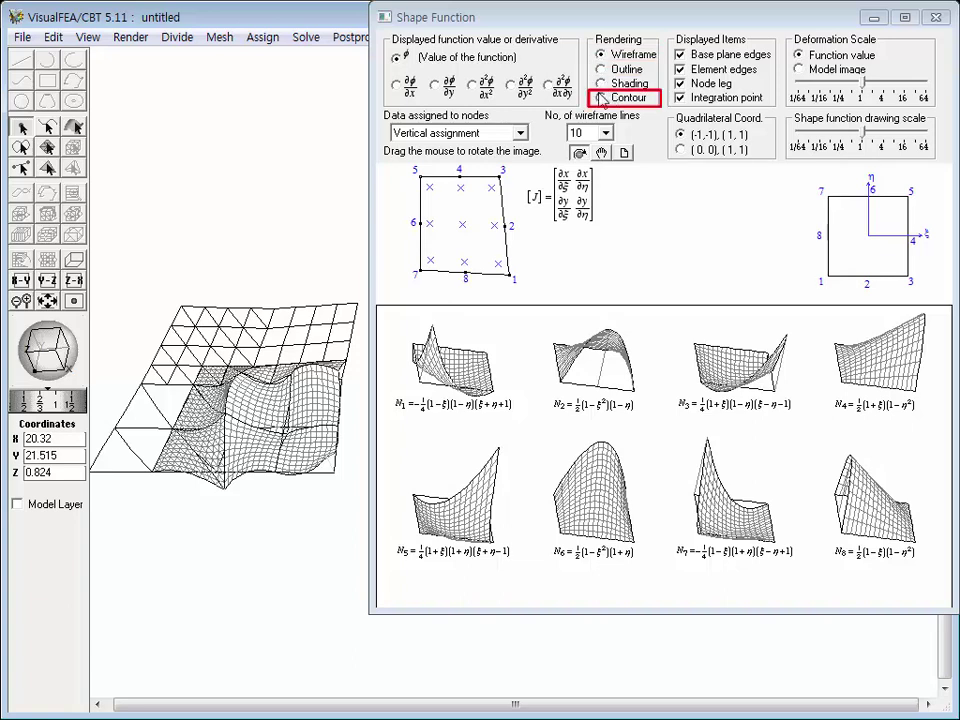
# Compare contour and shading rendering, keep shading, and hide the base plane edges and node legs
pyautogui.click(601, 98)
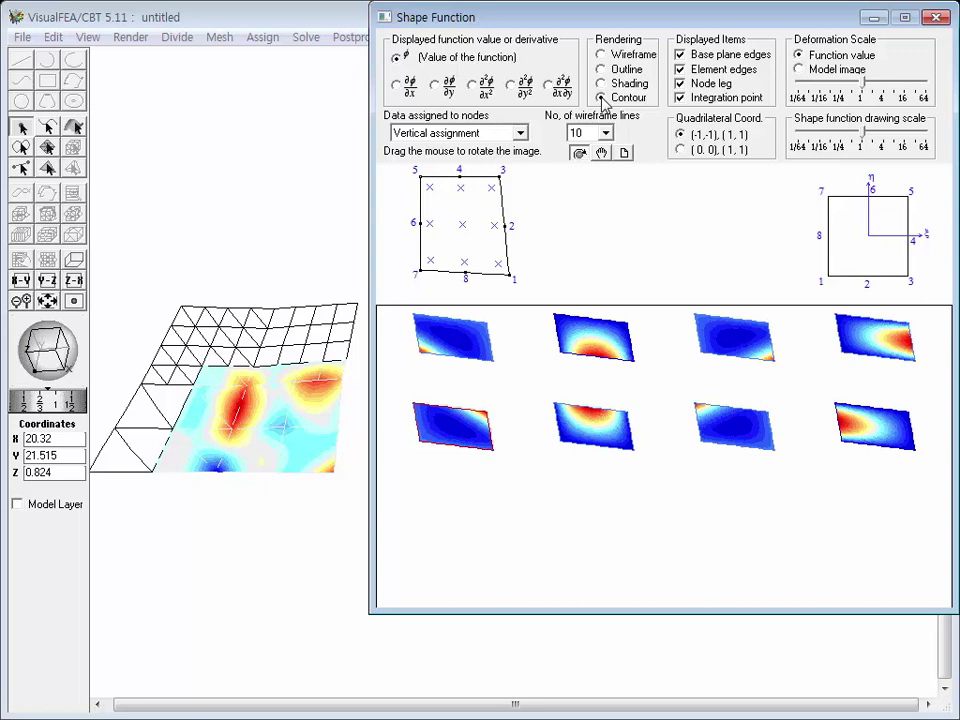
pyautogui.click(601, 84)
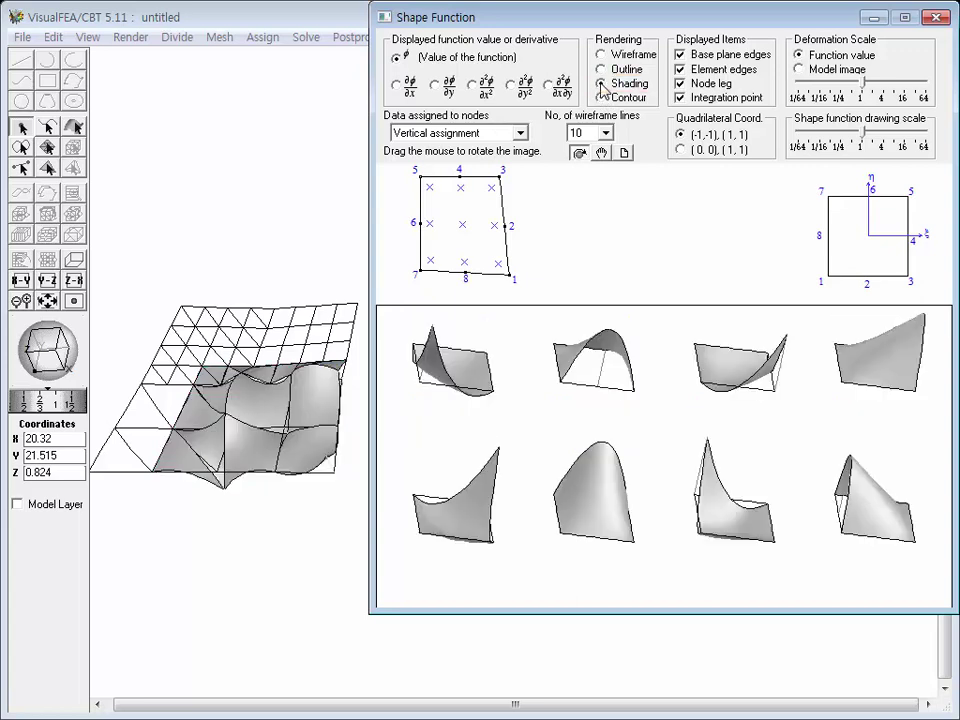
pyautogui.click(680, 55)
pyautogui.click(681, 85)
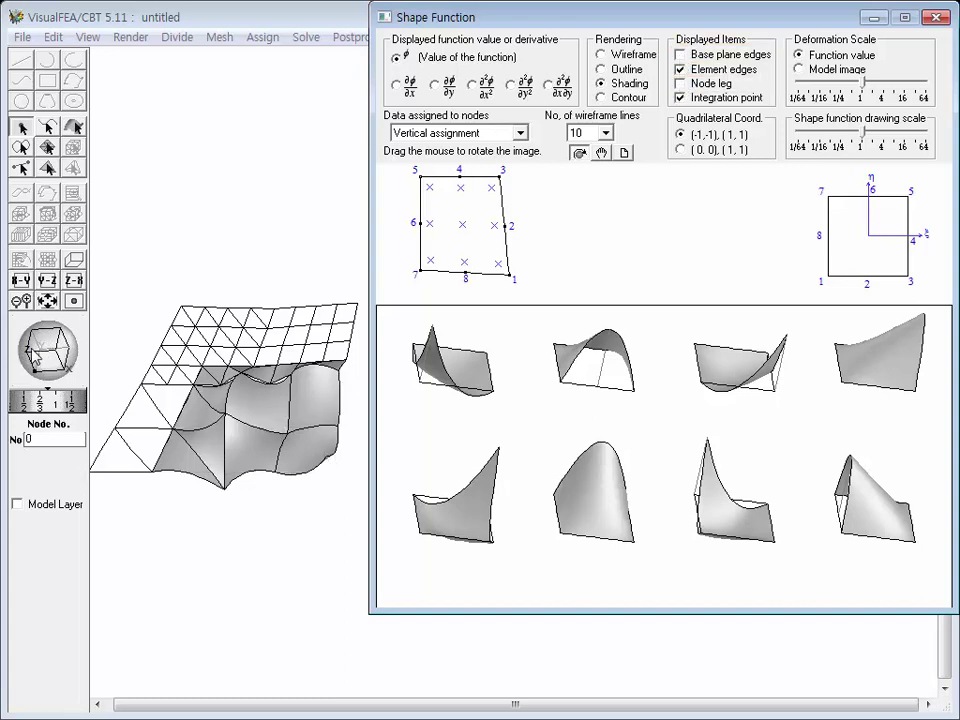
# Enlarge and rotate the shaded surface and examine the interpolated function values within a Tria 6 element
pyautogui.moveTo(48, 356); pyautogui.dragTo(60, 345)
pyautogui.moveTo(70, 405); pyautogui.dragTo(53, 358)
pyautogui.moveTo(186, 413)
pyautogui.moveTo(186, 413); pyautogui.dragTo(104, 410)
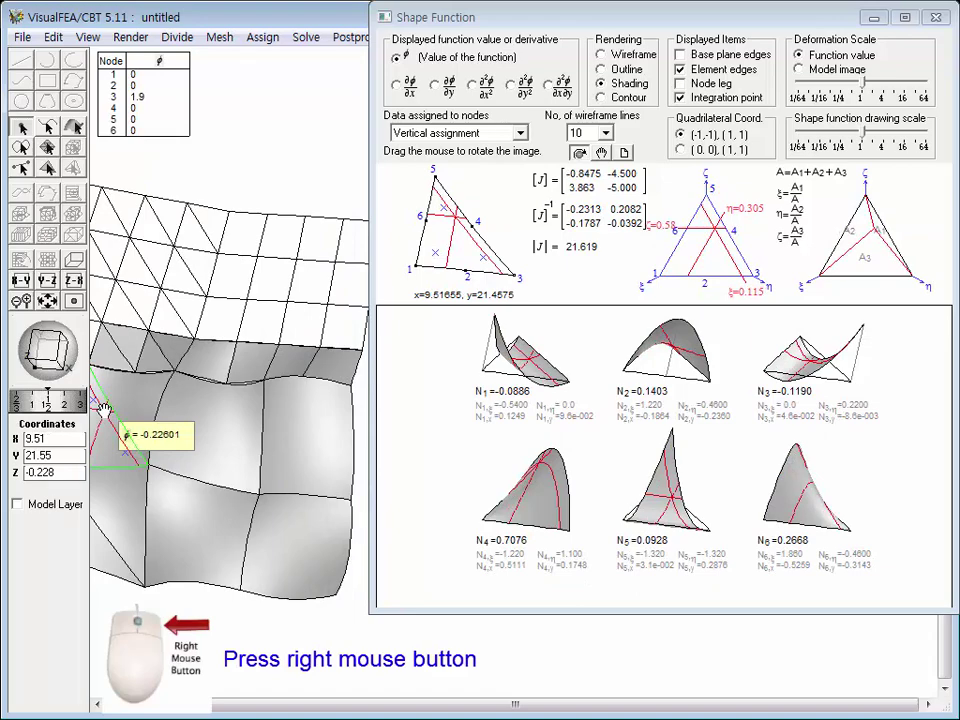
pyautogui.moveTo(98, 402); pyautogui.dragTo(199, 411)
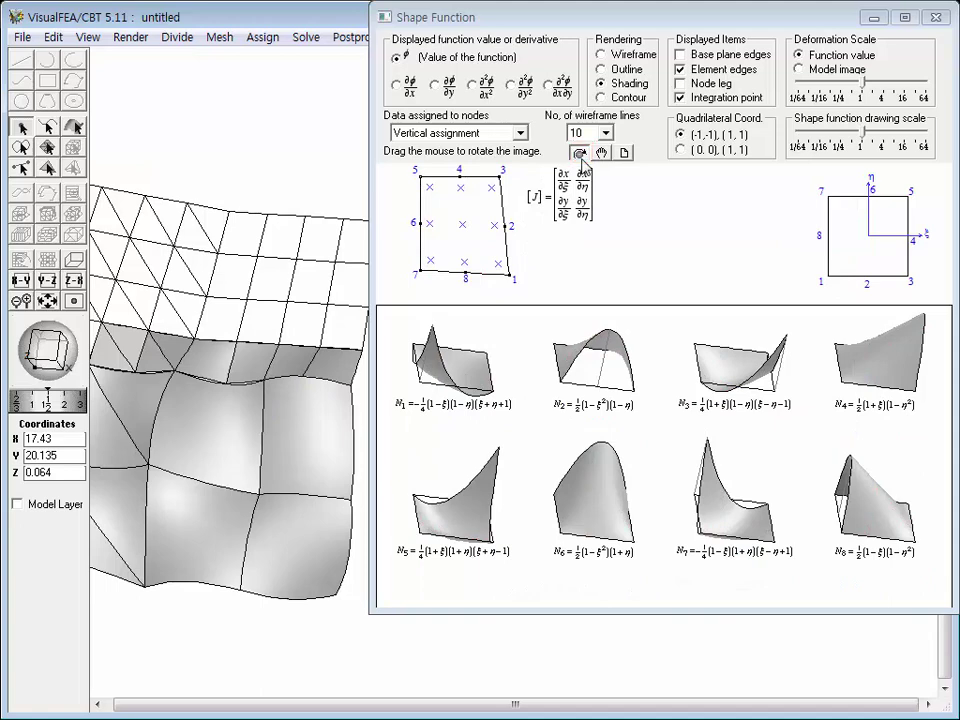
# Rotate the shape function images, raise the model image deformation scale to about 2 and adjust the shape function drawing scale to about 1
pyautogui.moveTo(474, 386); pyautogui.dragTo(622, 481)
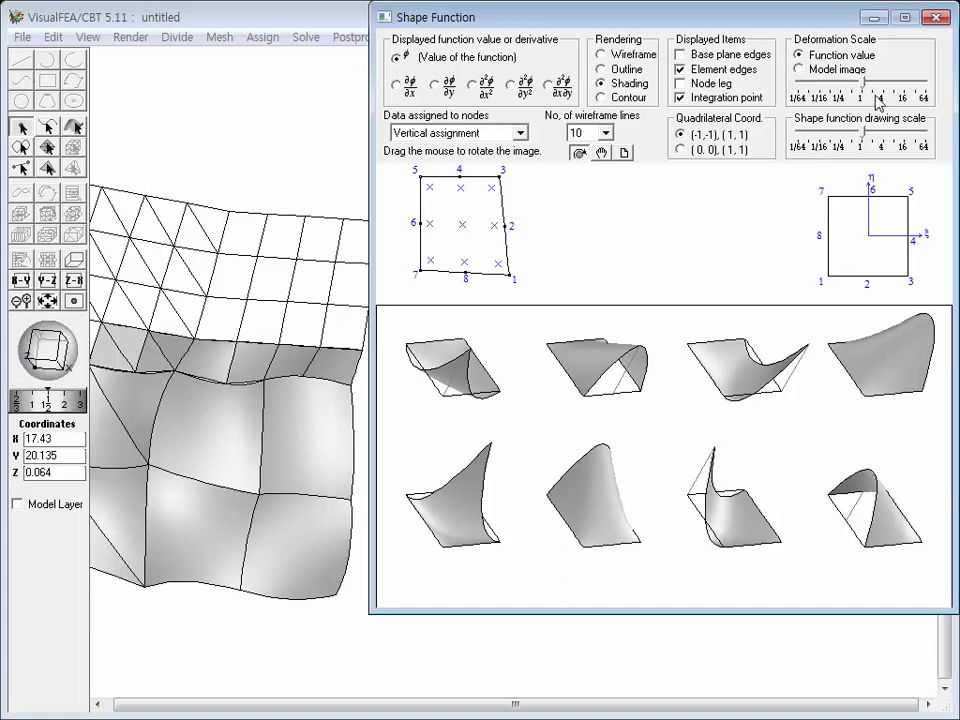
pyautogui.moveTo(862, 87)
pyautogui.mouseDown()
pyautogui.moveTo(816, 95)
pyautogui.moveTo(849, 118)
pyautogui.moveTo(866, 104)
pyautogui.mouseUp()
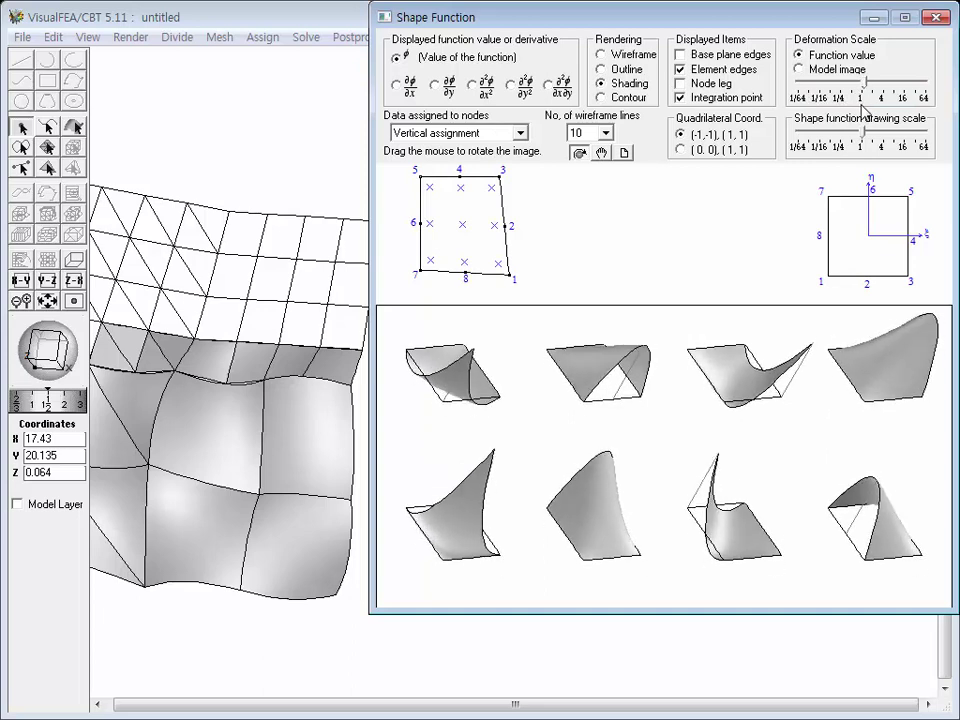
pyautogui.click(800, 70)
pyautogui.moveTo(862, 84)
pyautogui.mouseDown()
pyautogui.moveTo(848, 89)
pyautogui.moveTo(875, 95)
pyautogui.mouseUp()
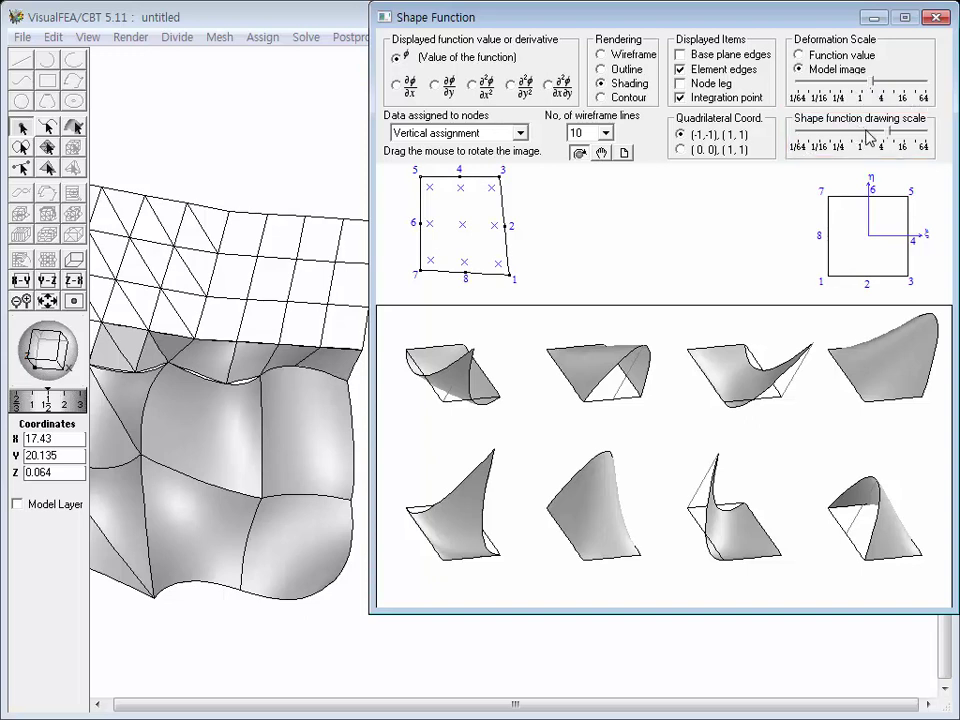
pyautogui.moveTo(876, 138)
pyautogui.mouseDown()
pyautogui.moveTo(848, 142)
pyautogui.moveTo(884, 145)
pyautogui.moveTo(864, 147)
pyautogui.mouseUp()
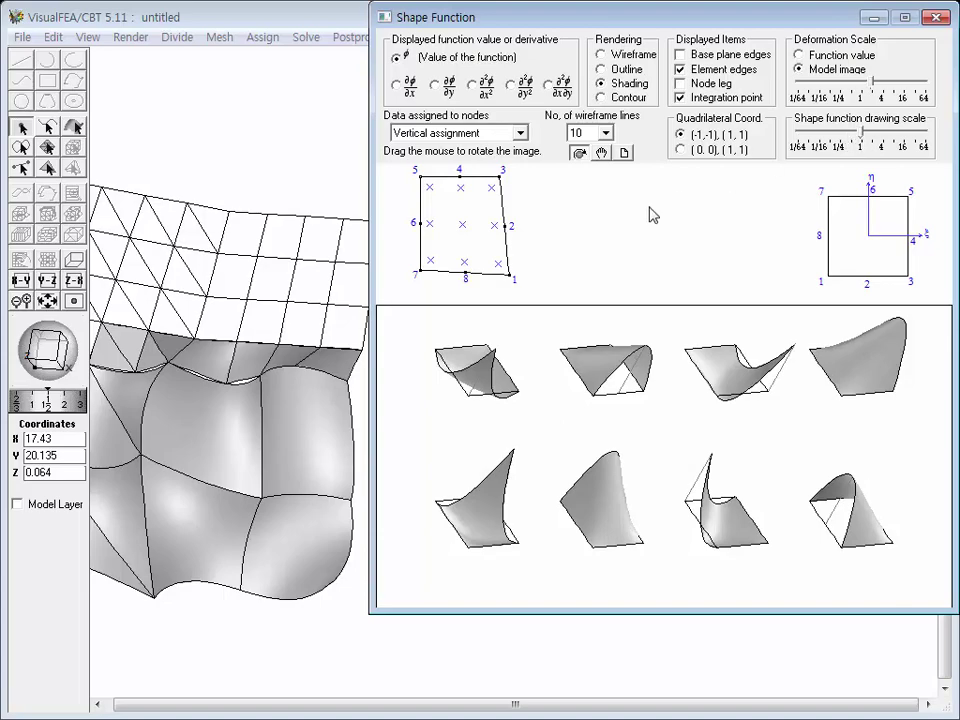
# Examine the function values over the elements, display the first derivative ∂φ/∂x and examine its values in a Quad 8 element
pyautogui.moveTo(317, 574)
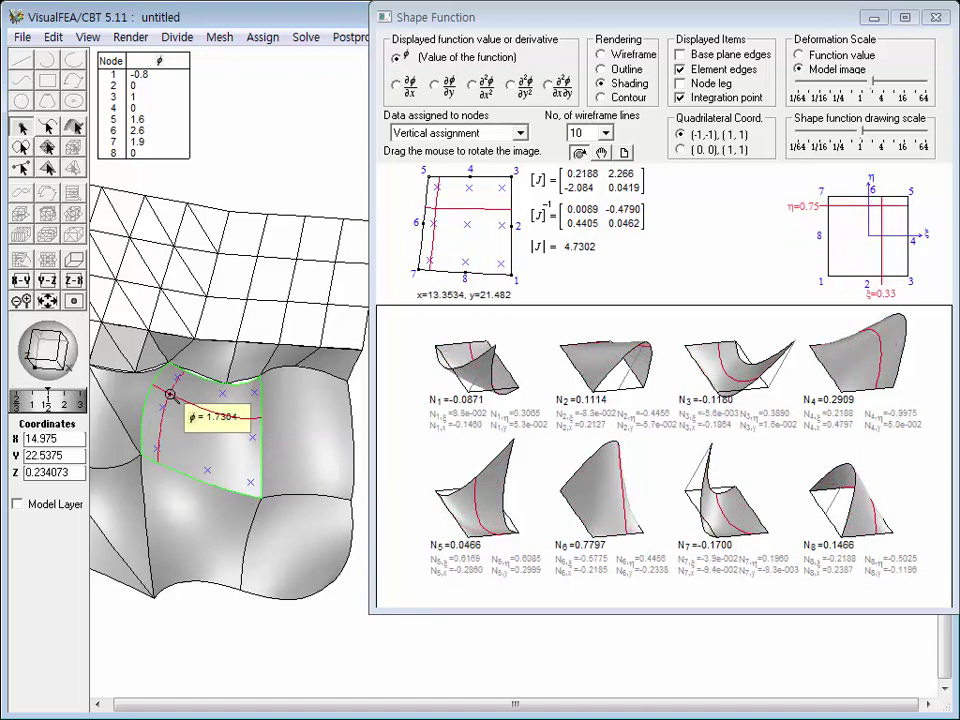
pyautogui.moveTo(57, 356)
pyautogui.mouseDown()
pyautogui.moveTo(47, 374)
pyautogui.moveTo(40, 360)
pyautogui.moveTo(72, 372)
pyautogui.moveTo(72, 358)
pyautogui.moveTo(58, 354)
pyautogui.mouseUp()
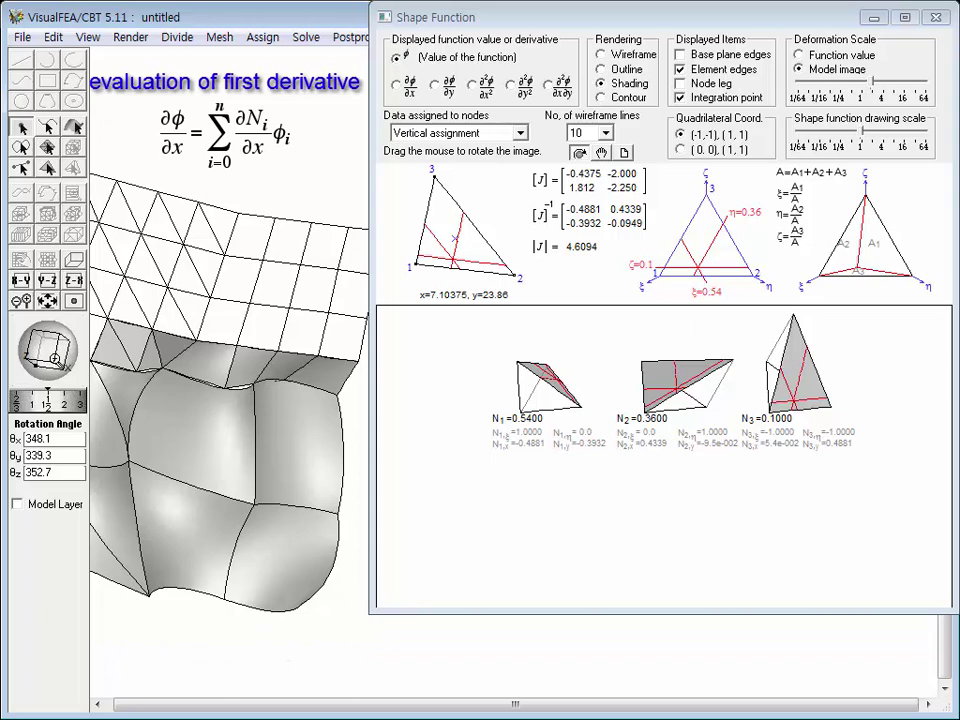
pyautogui.click(403, 88)
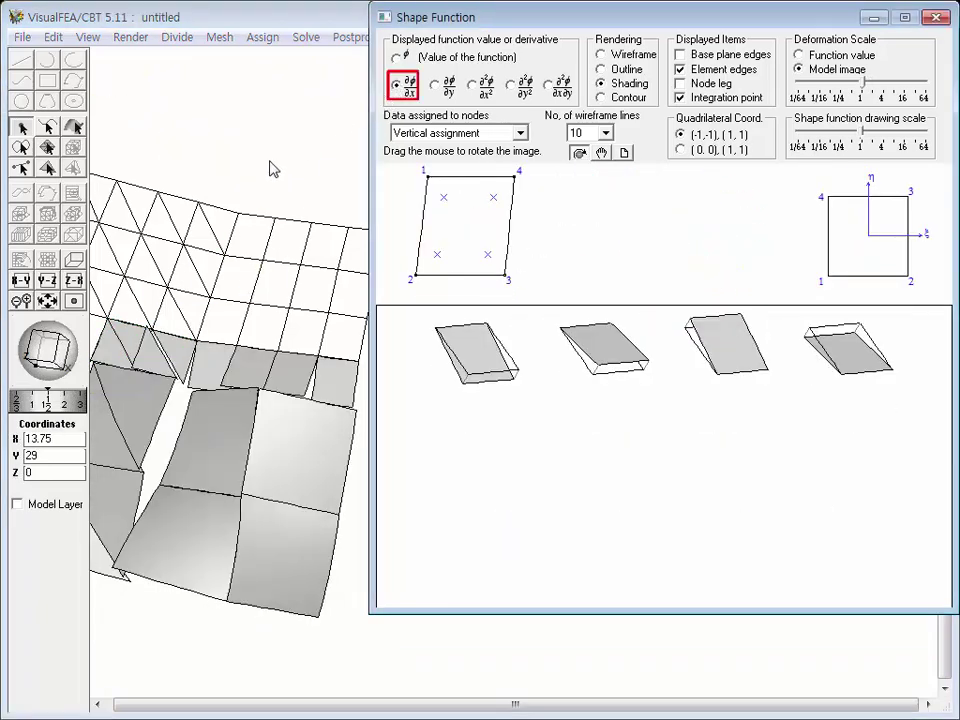
pyautogui.moveTo(182, 425)
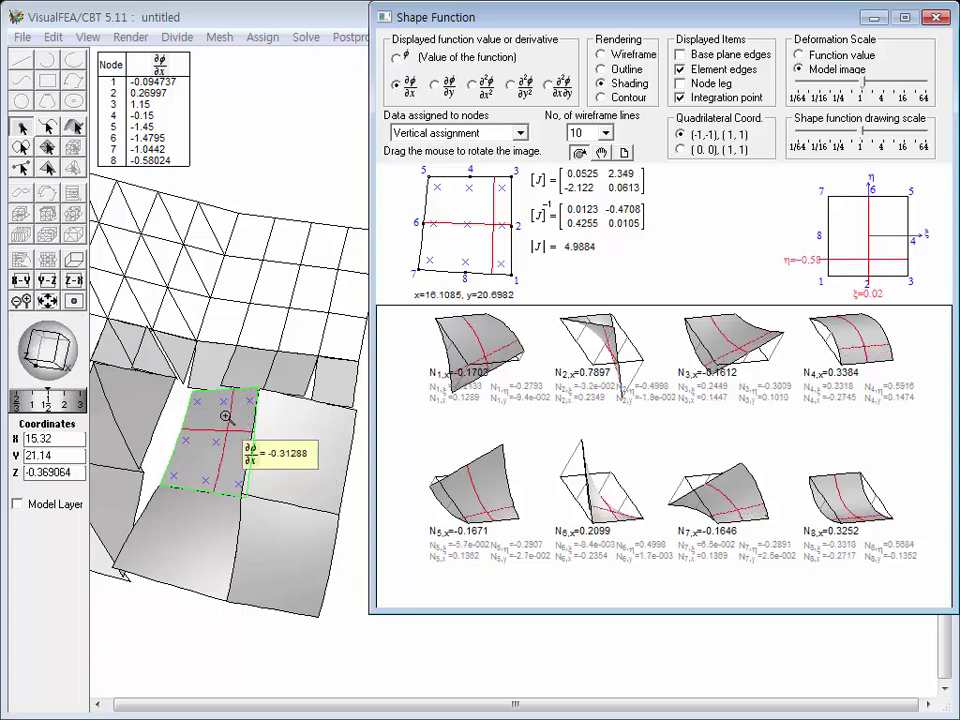
# Display the derivatives ∂φ/∂y, ∂²φ/∂x², ∂²φ/∂y² and ∂²φ/∂x∂y in turn over the mesh
pyautogui.click(434, 87)
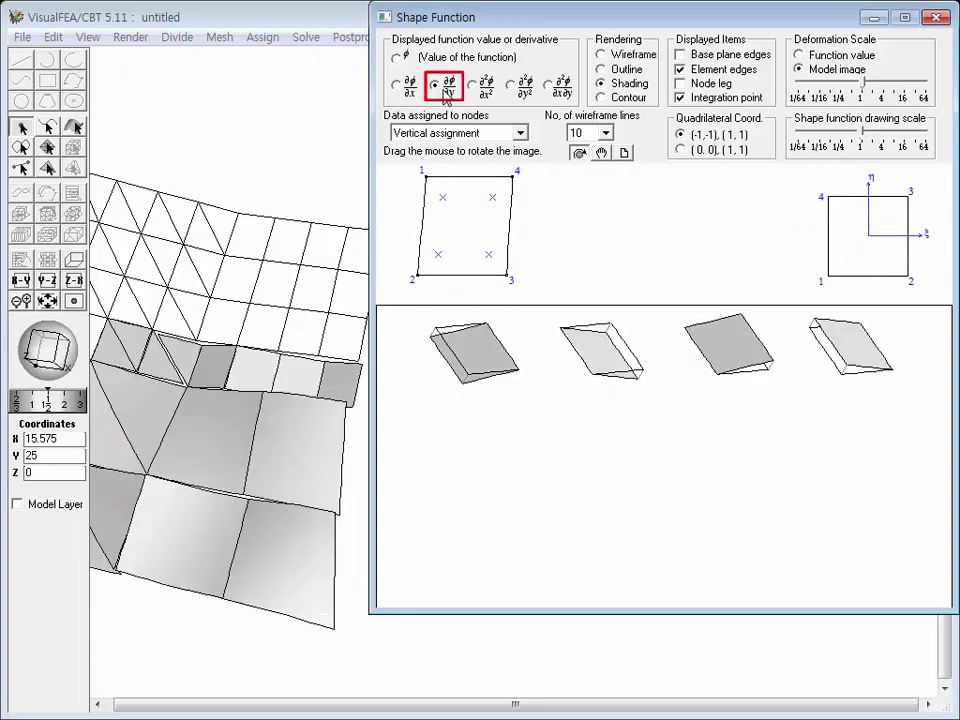
pyautogui.click(476, 88)
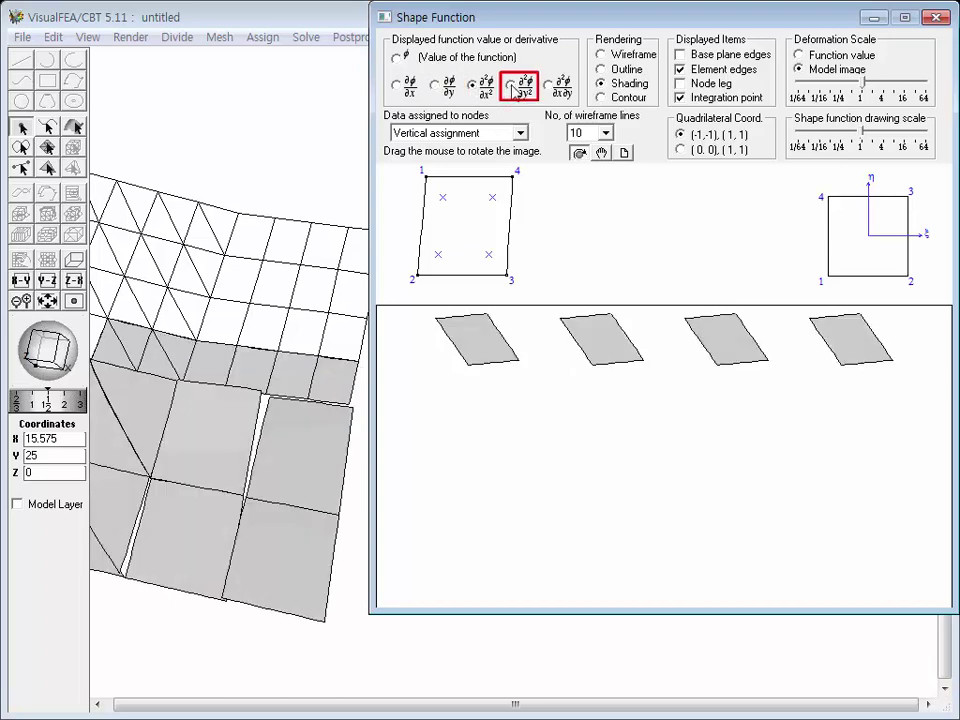
pyautogui.click(512, 86)
pyautogui.click(548, 87)
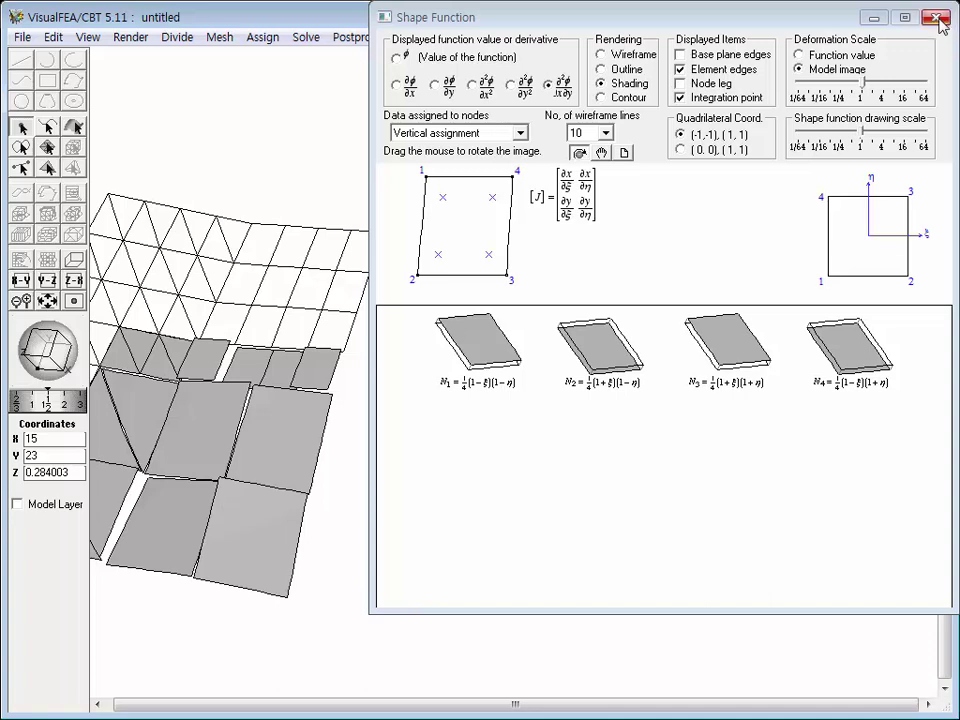
# Close the Shape Function simulation and create a new project with Plate bending as the structural analysis
pyautogui.click(935, 17)
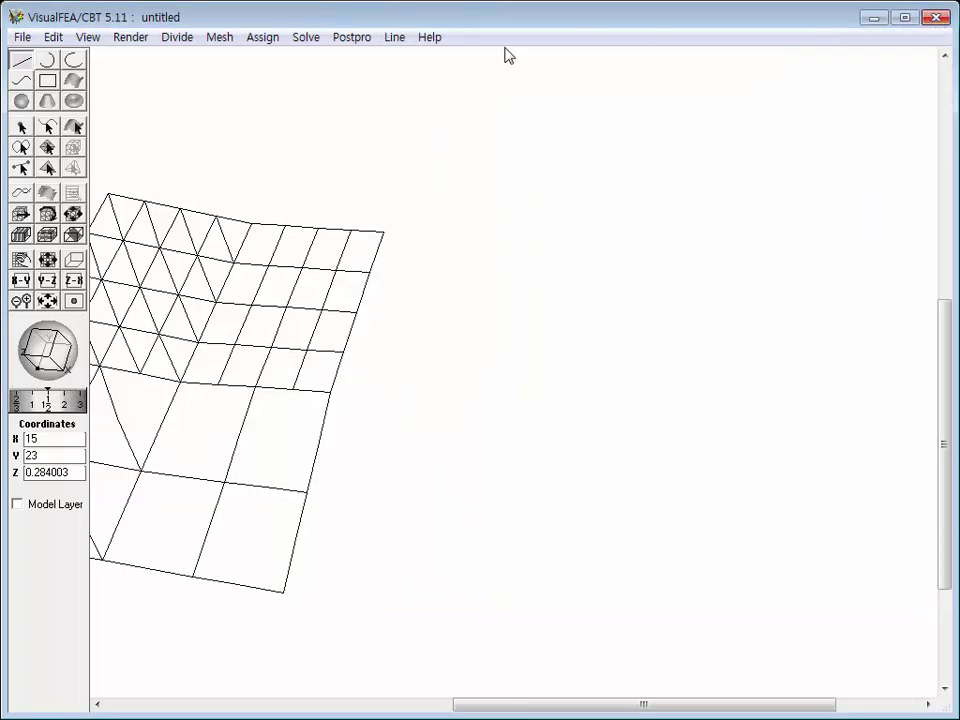
pyautogui.click(21, 37)
pyautogui.click(40, 59)
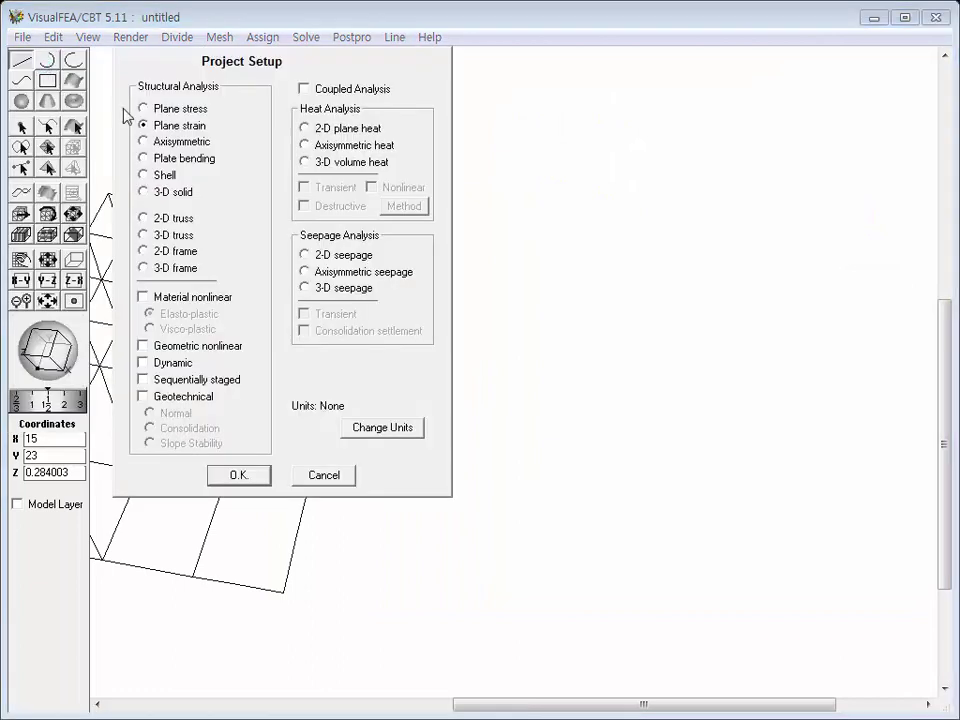
pyautogui.click(143, 159)
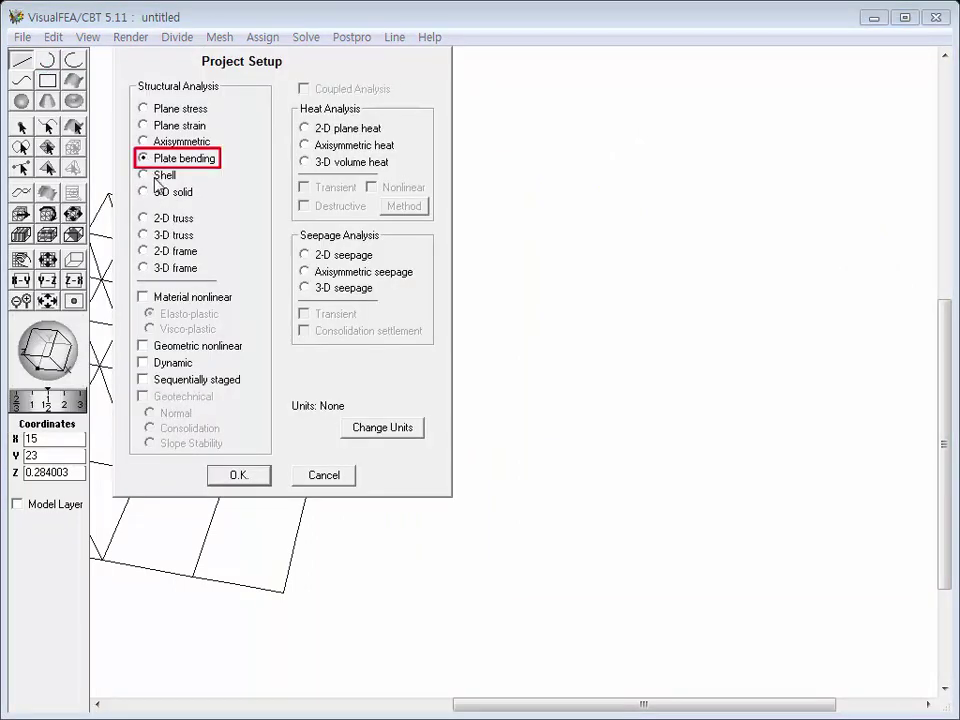
pyautogui.click(259, 478)
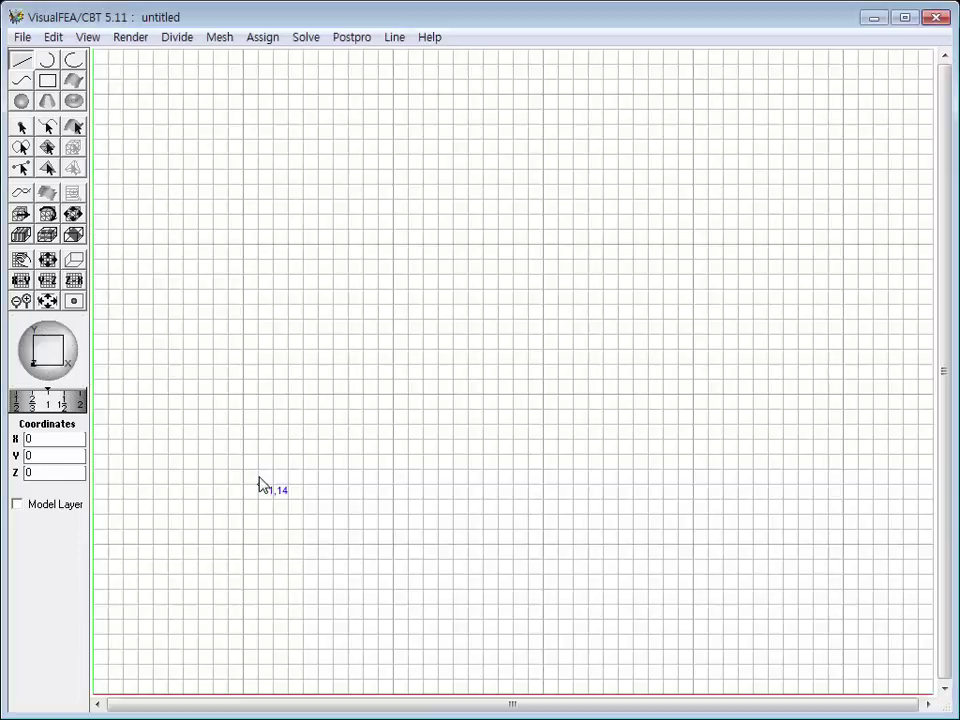
# Draw a closed four-sided outline with straight lines through (1, 14), (3, 27), (16, 25) and (16, 12)
pyautogui.click(108, 485)
pyautogui.click(144, 290)
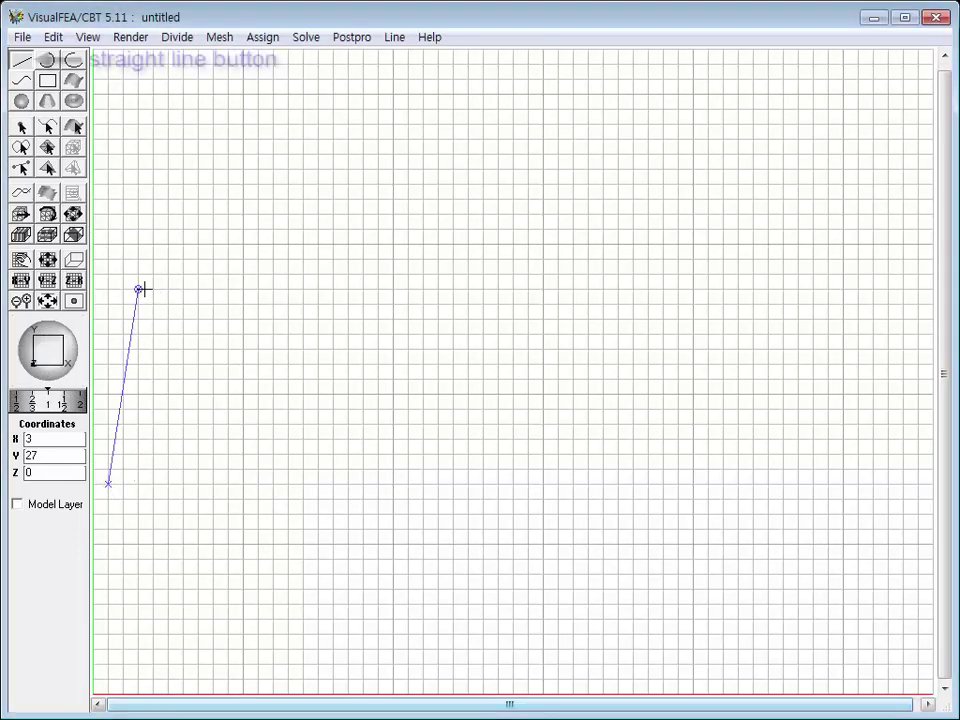
pyautogui.click(333, 319)
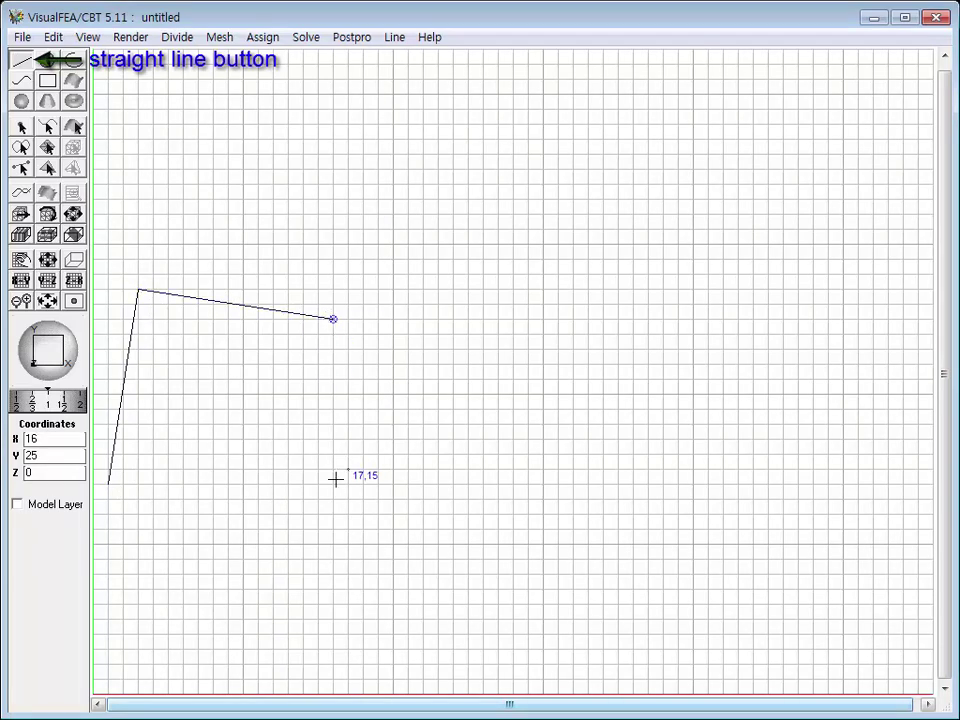
pyautogui.click(333, 514)
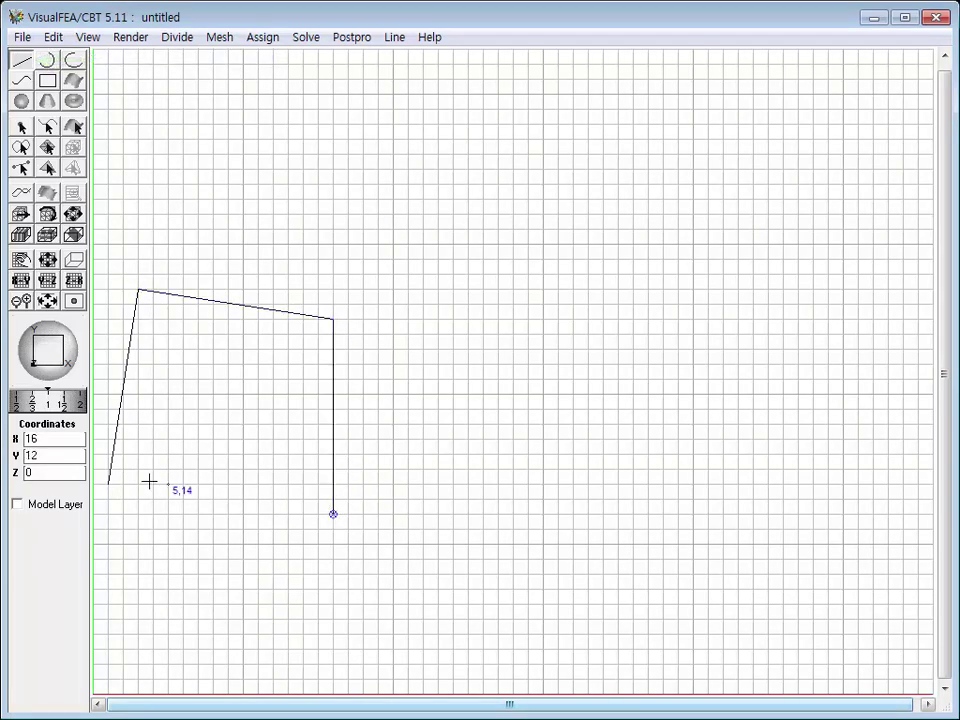
pyautogui.click(108, 484)
# Divide all four edges of the quadrilateral outline into 3 segments each
pyautogui.click(48, 126)
pyautogui.moveTo(145, 308); pyautogui.dragTo(375, 550)
pyautogui.click(176, 40)
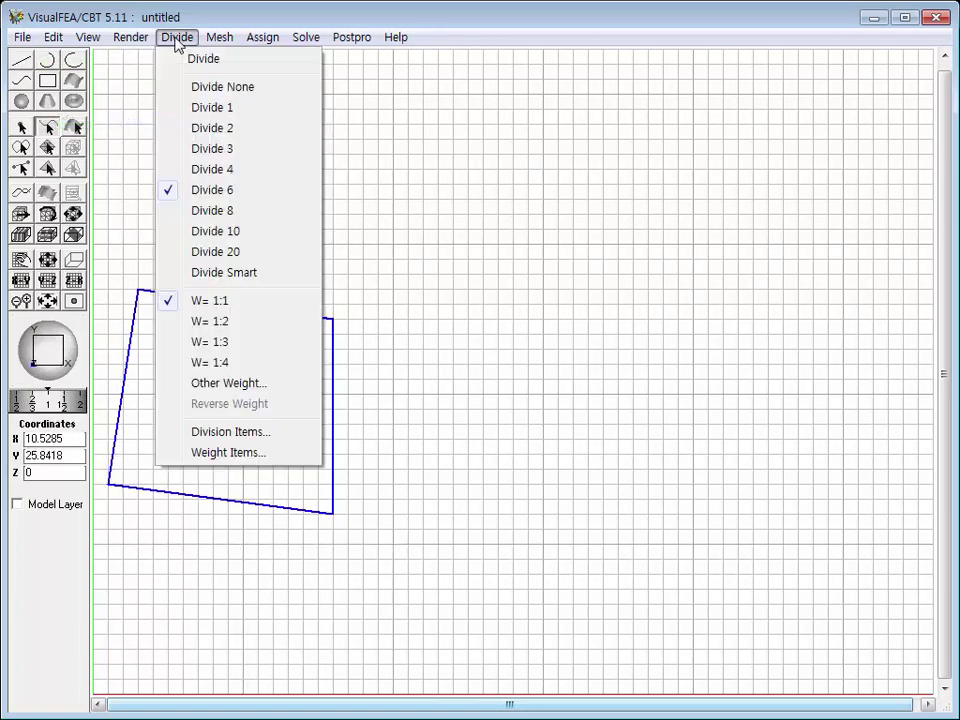
pyautogui.click(196, 150)
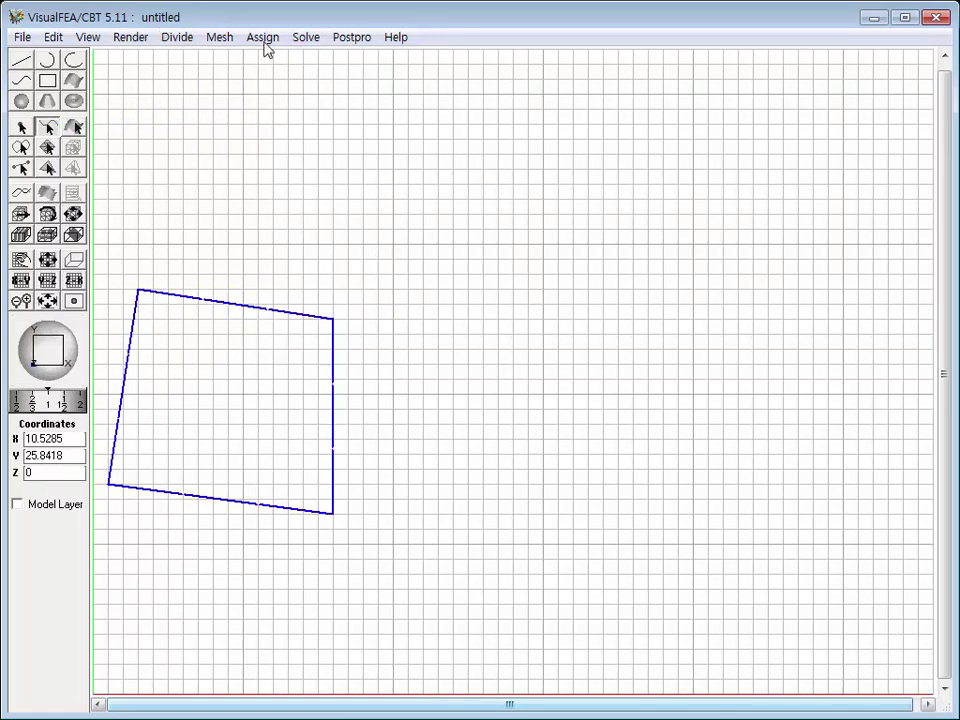
# Generate a 4 Edges surface mesh of Quad 4 elements inside the quadrilateral outline
pyautogui.click(221, 38)
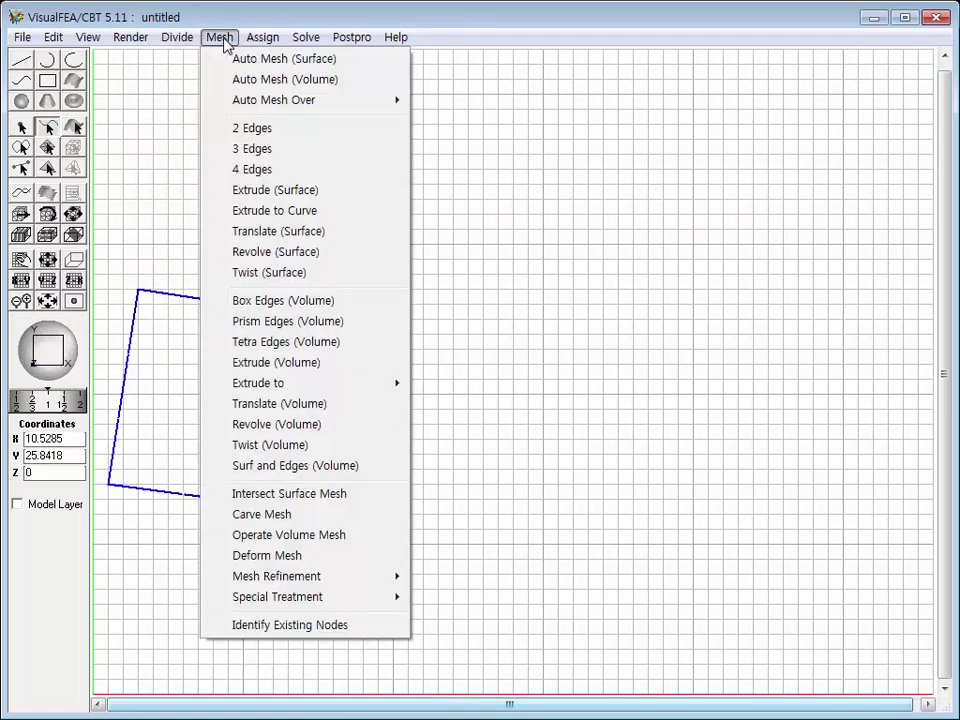
pyautogui.click(248, 171)
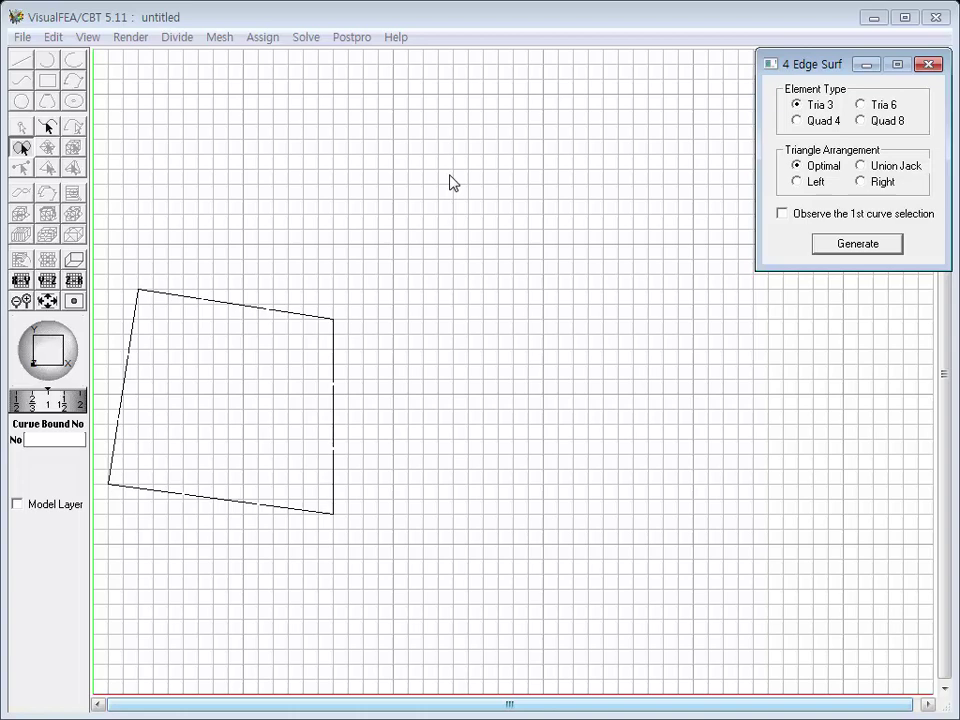
pyautogui.click(797, 120)
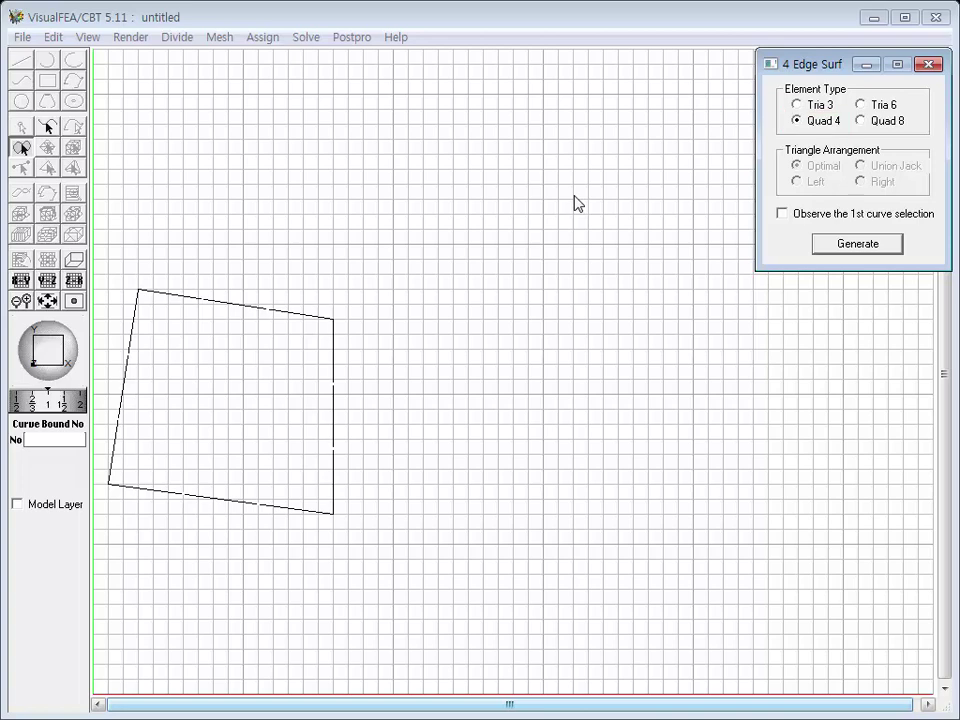
pyautogui.click(242, 382)
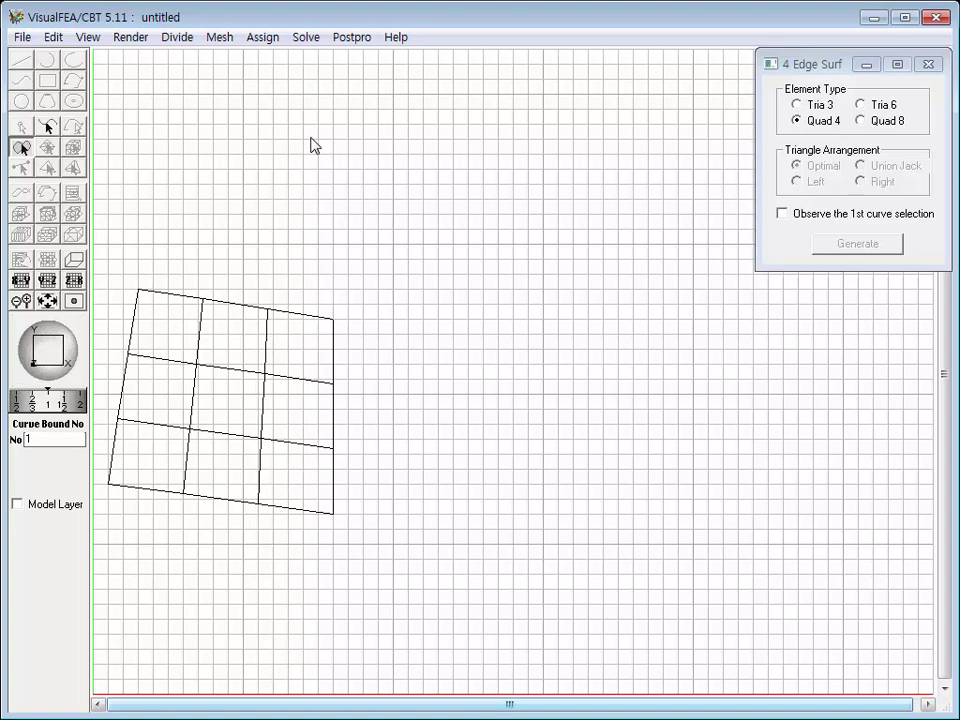
# Start the Shape Function simulation and display the shape functions of the upper middle plate element
pyautogui.click(304, 39)
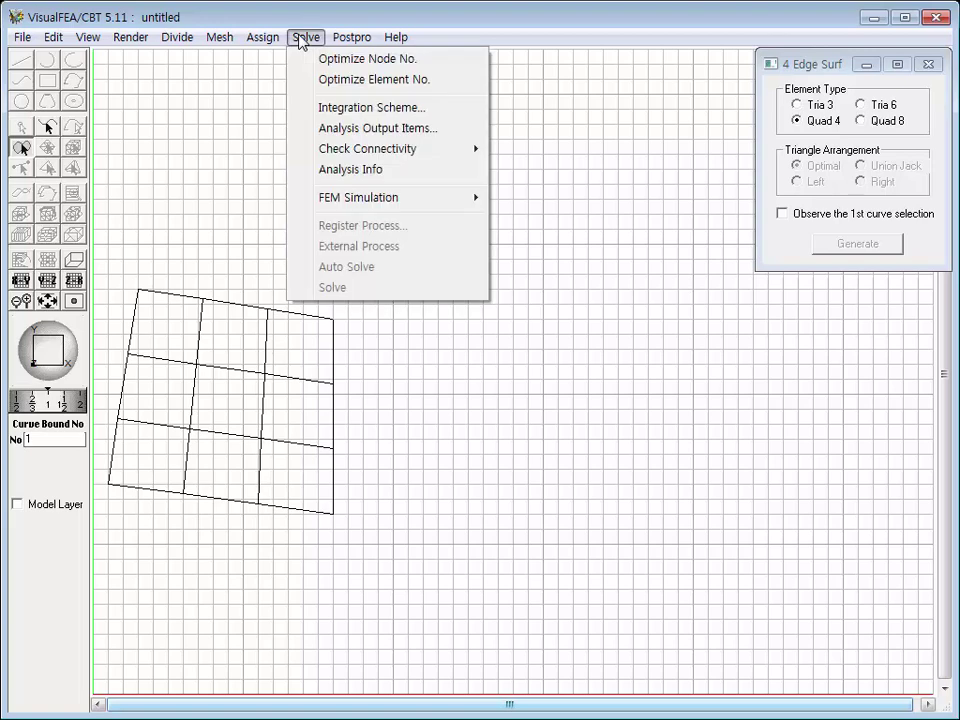
pyautogui.moveTo(338, 200)
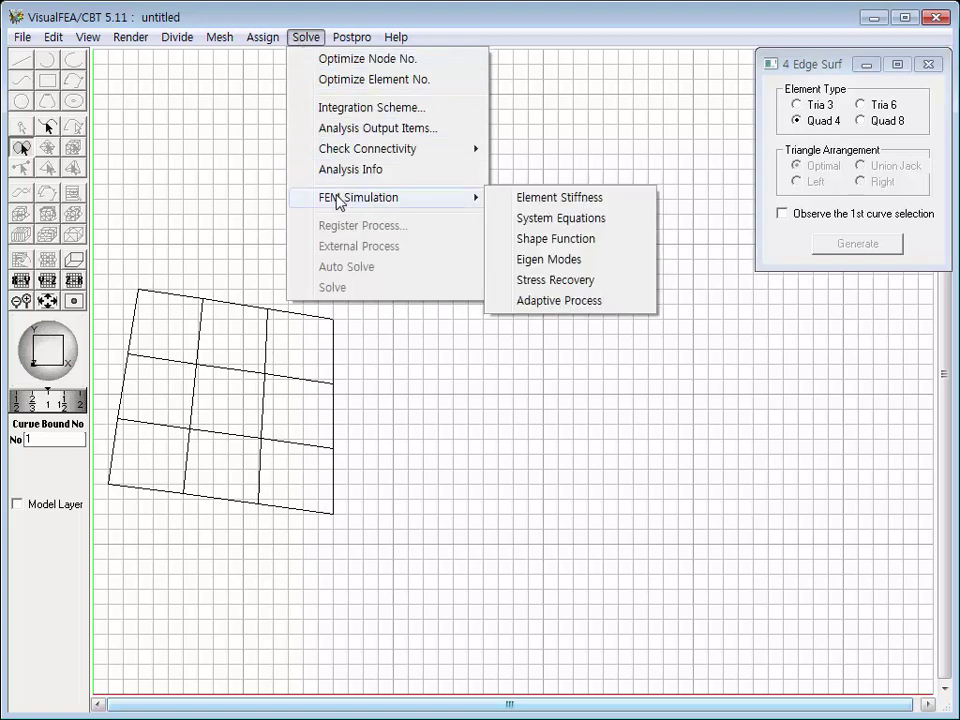
pyautogui.click(550, 244)
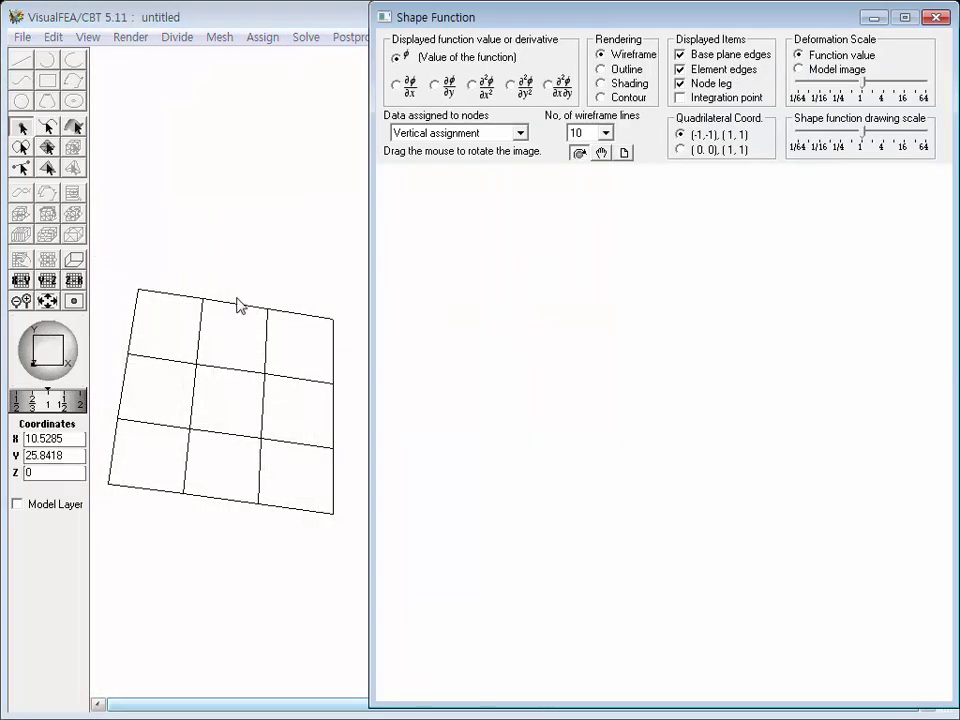
pyautogui.click(221, 331)
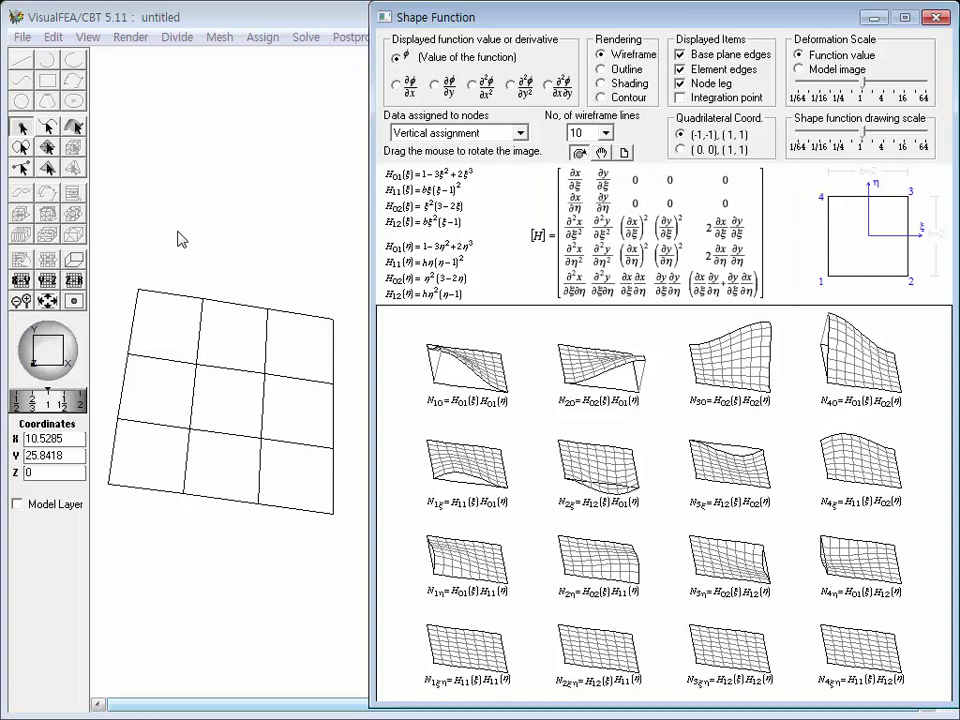
pyautogui.moveTo(216, 305)
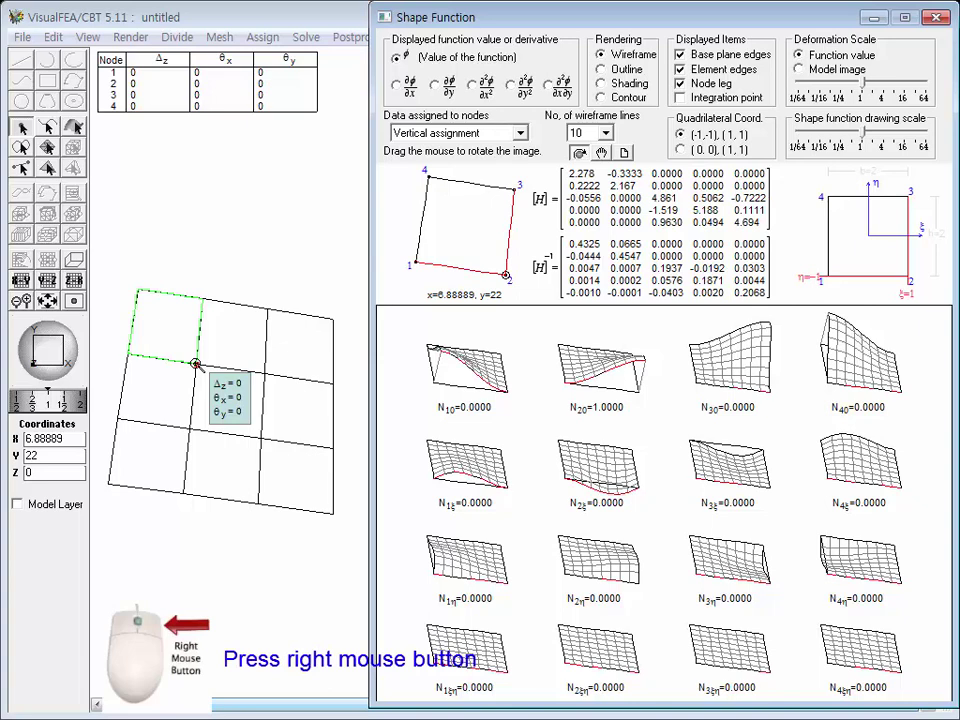
# Assign Δz = 2, θx = 0.1 and θy = 0.2 to the upper-left interior node of the mesh
pyautogui.rightClick(196, 364)
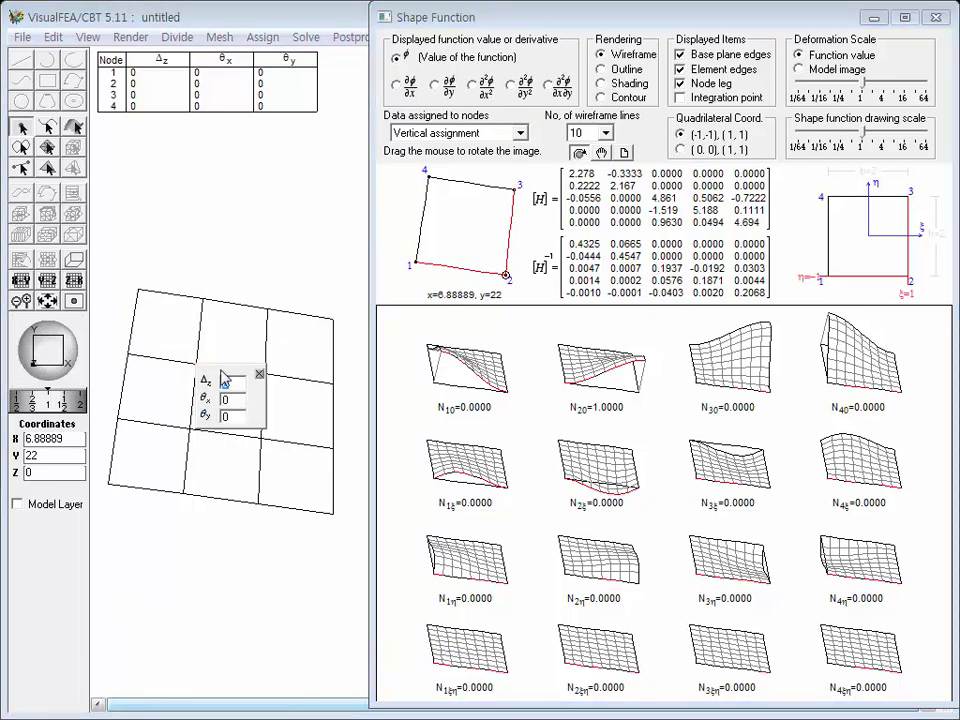
pyautogui.write('2')
pyautogui.click(235, 398)
pyautogui.write('.1')
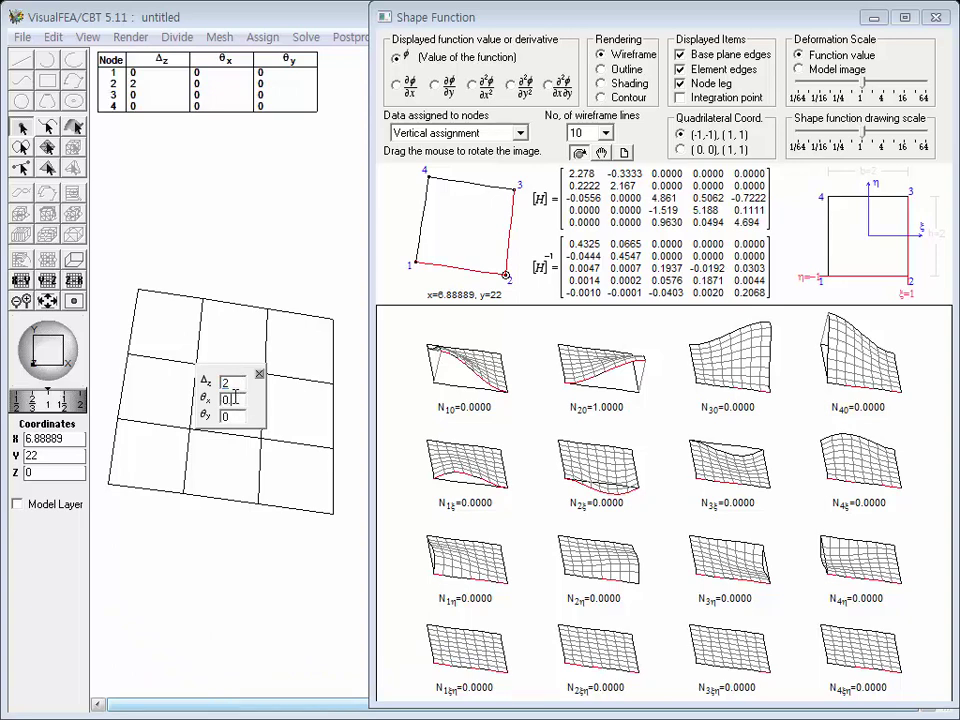
pyautogui.click(237, 418)
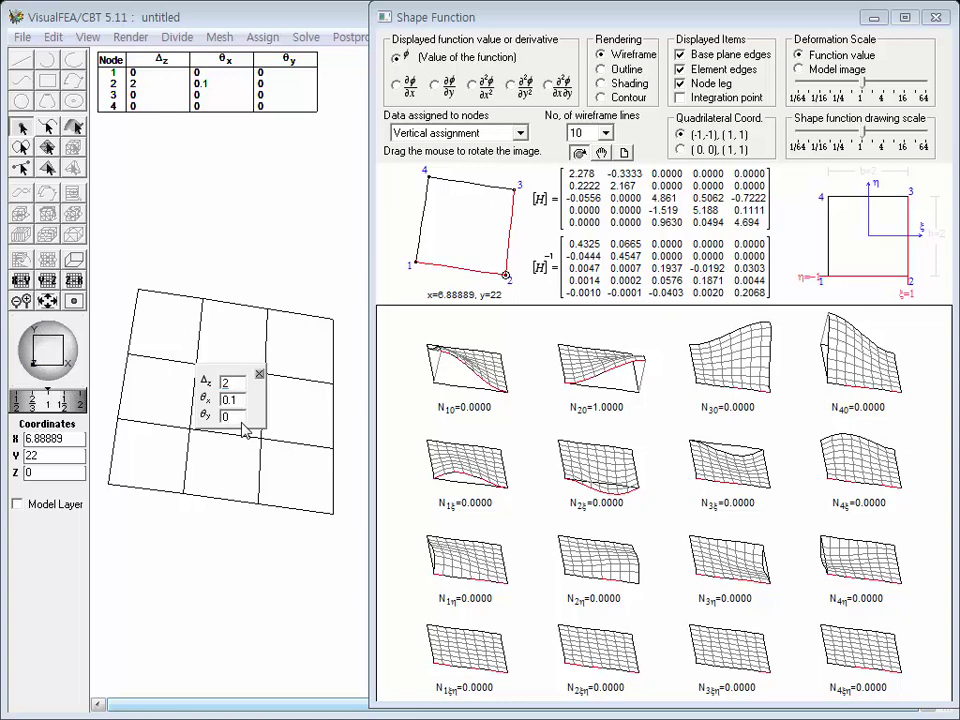
pyautogui.write('.2')
pyautogui.click(259, 377)
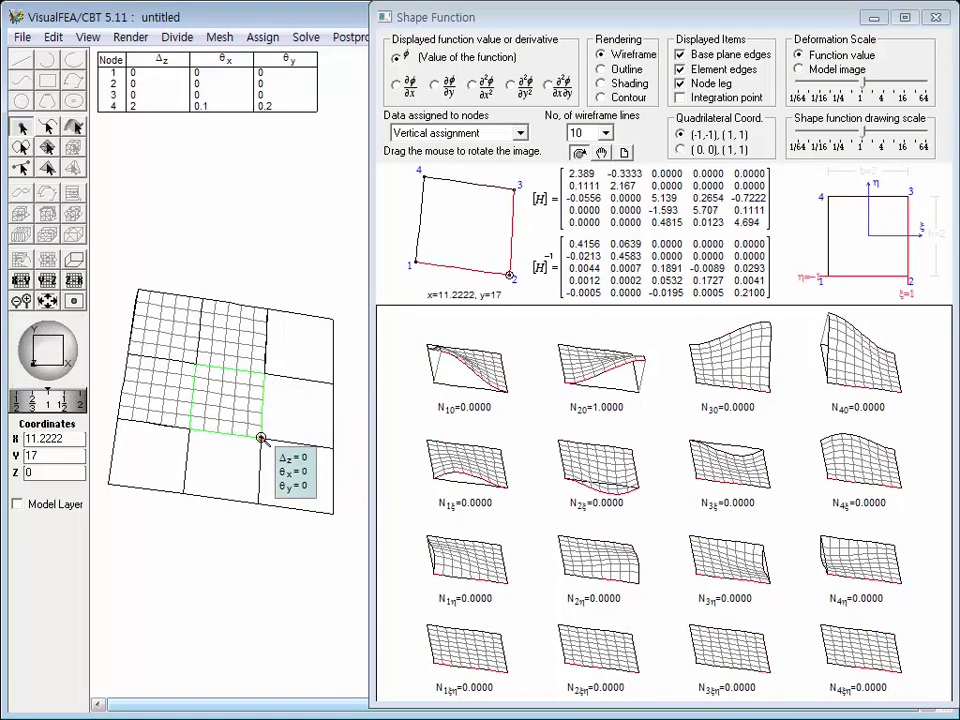
# Assign Δz = -2, θx = -0.1 and θy = 0.1 to the lower-right interior node of the mesh
pyautogui.click(260, 438)
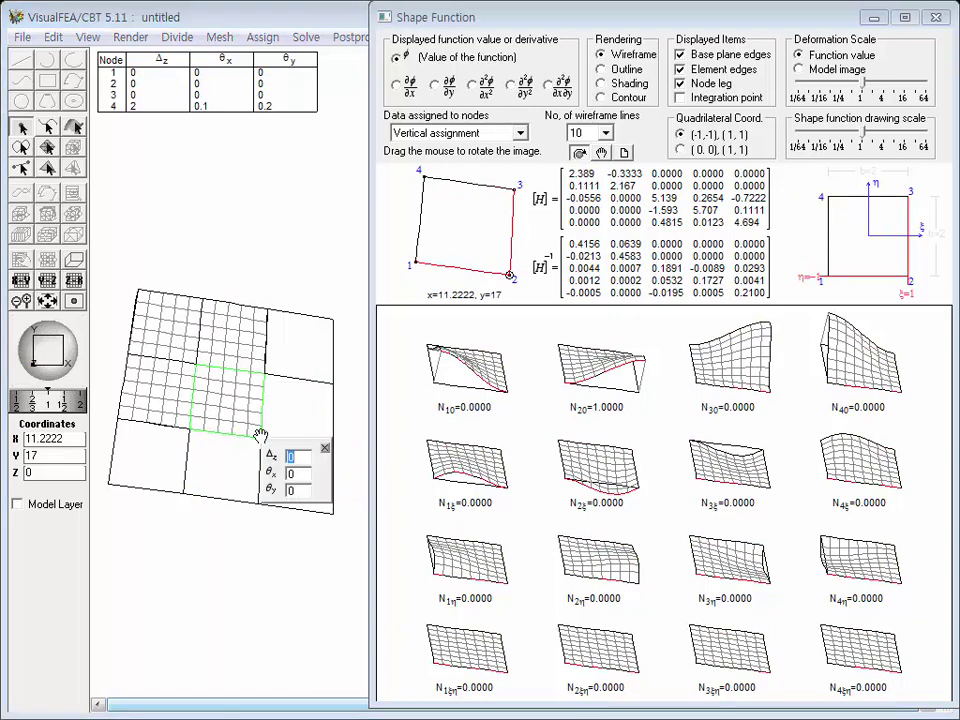
pyautogui.write('-2')
pyautogui.press('Tab')
pyautogui.write('-0.1')
pyautogui.write('.')
pyautogui.write('1')
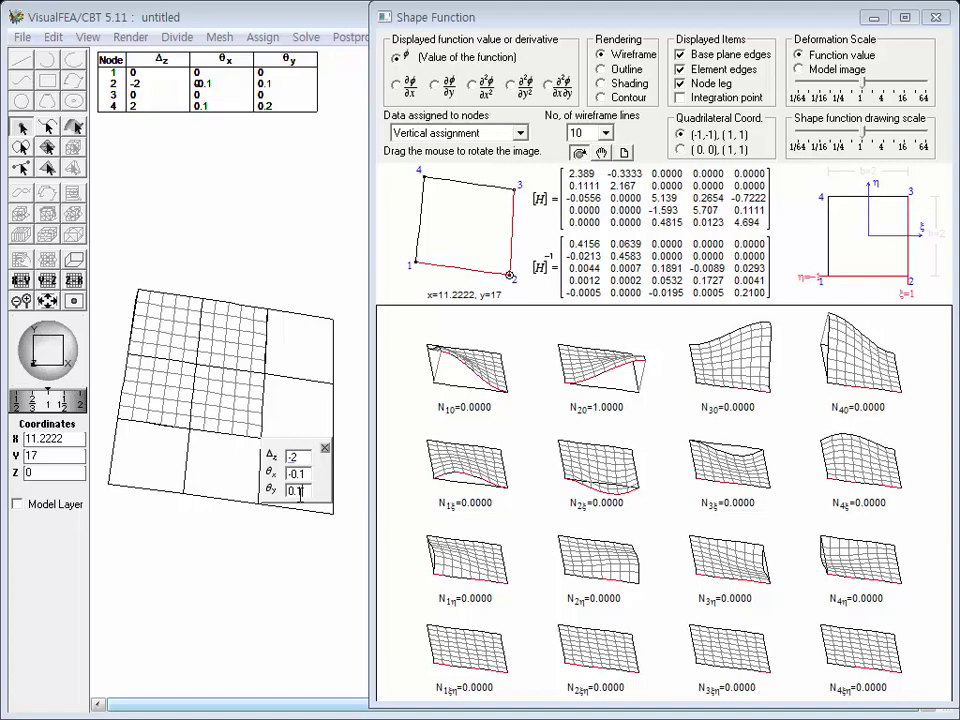
pyautogui.click(325, 448)
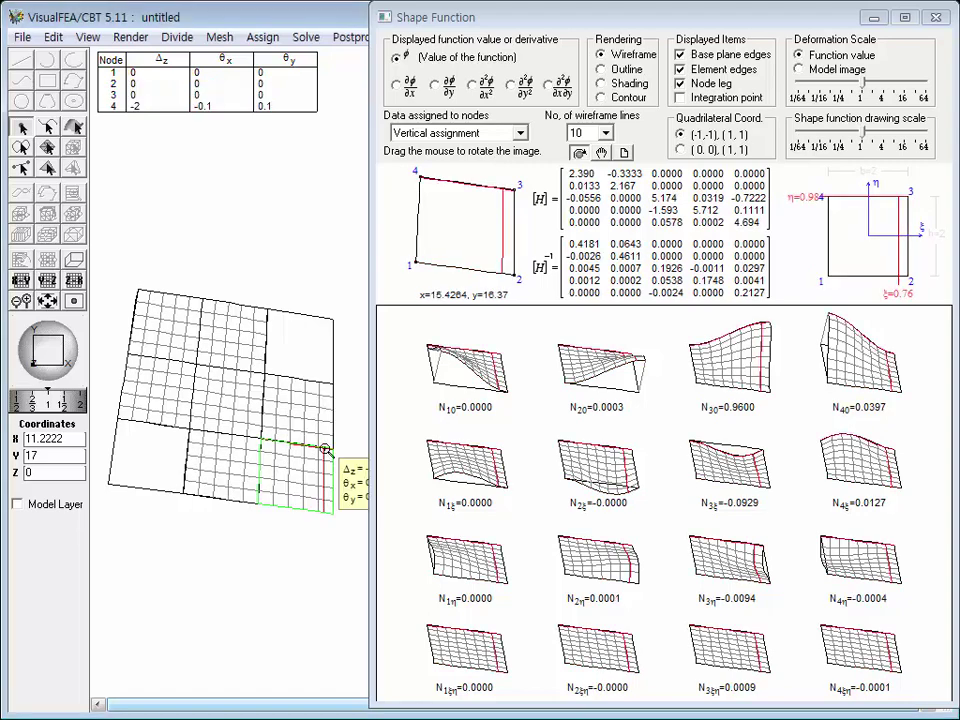
# In a tilted view, graphically adjust the lower-left interior node to Δz = 0.4, θx = 0.2 and θy = -0.2
pyautogui.moveTo(57, 370); pyautogui.dragTo(65, 344)
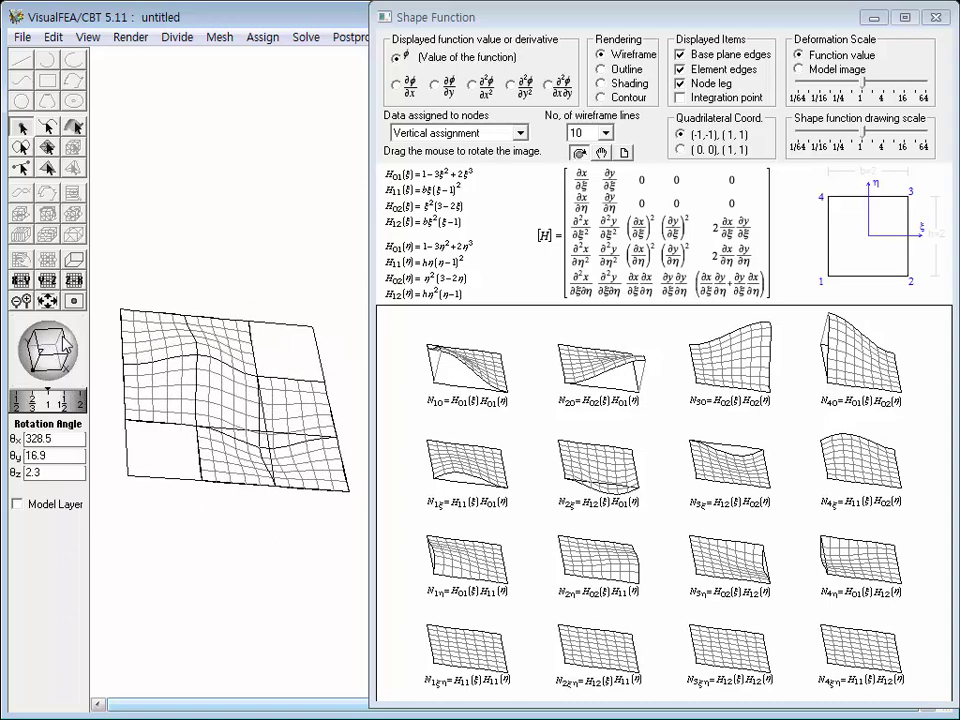
pyautogui.moveTo(196, 426)
pyautogui.moveTo(196, 426); pyautogui.dragTo(199, 418)
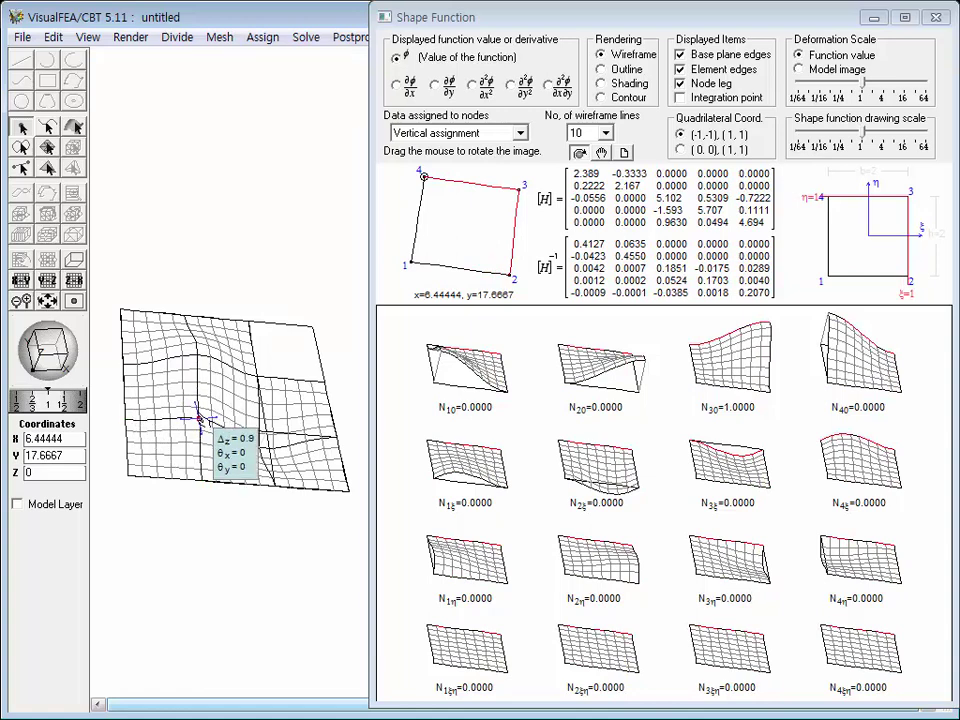
pyautogui.moveTo(199, 418)
pyautogui.mouseDown()
pyautogui.moveTo(213, 340)
pyautogui.moveTo(190, 428)
pyautogui.moveTo(196, 421)
pyautogui.mouseUp()
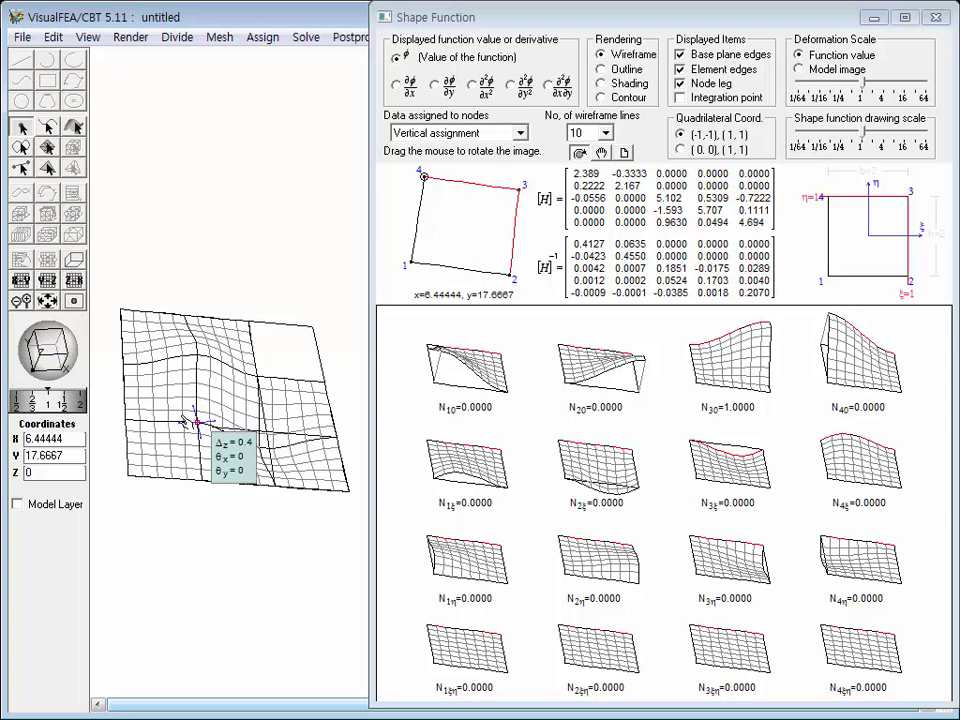
pyautogui.moveTo(185, 423); pyautogui.dragTo(211, 403)
# Graphically raise the upper-right interior node to Δz = 2 and lower the plate's lower-left corner node
pyautogui.moveTo(262, 420)
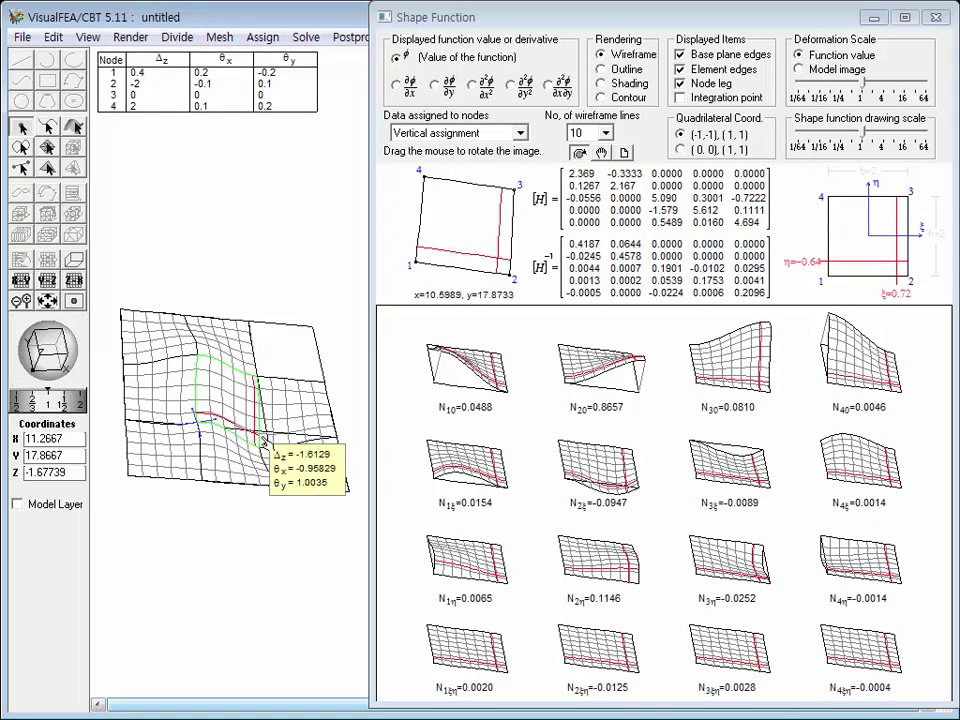
pyautogui.moveTo(258, 377)
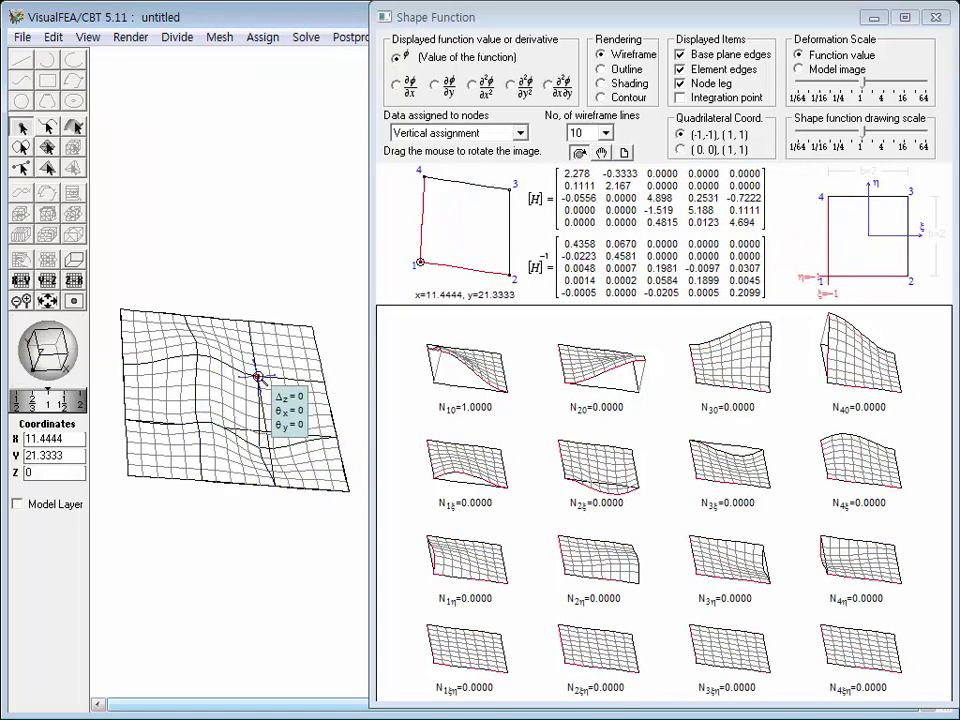
pyautogui.moveTo(258, 377); pyautogui.dragTo(270, 364)
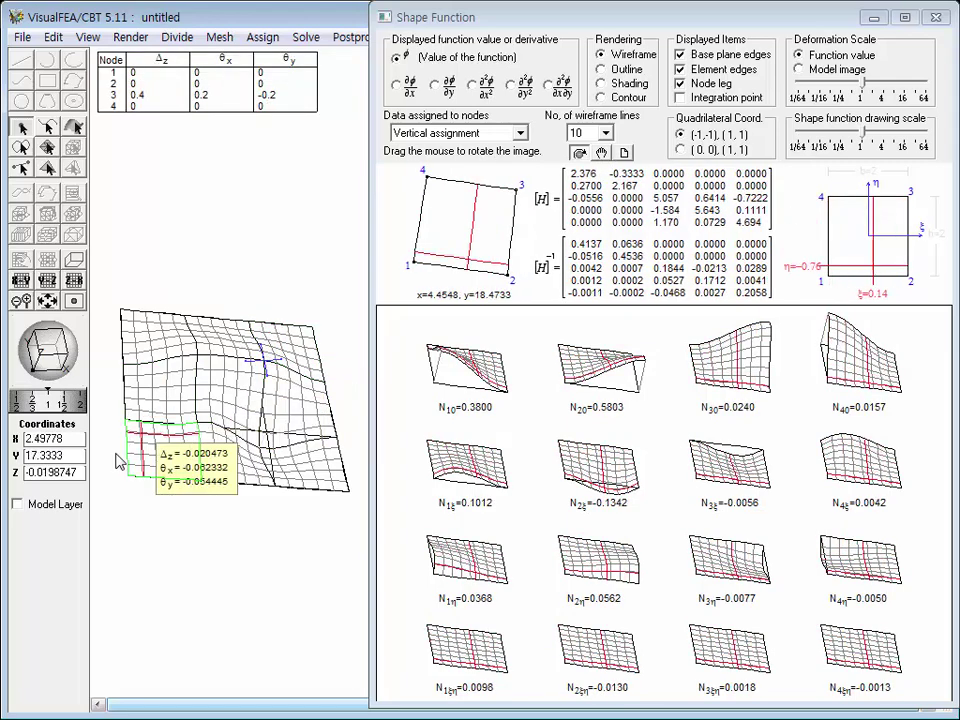
pyautogui.moveTo(127, 473); pyautogui.dragTo(122, 489)
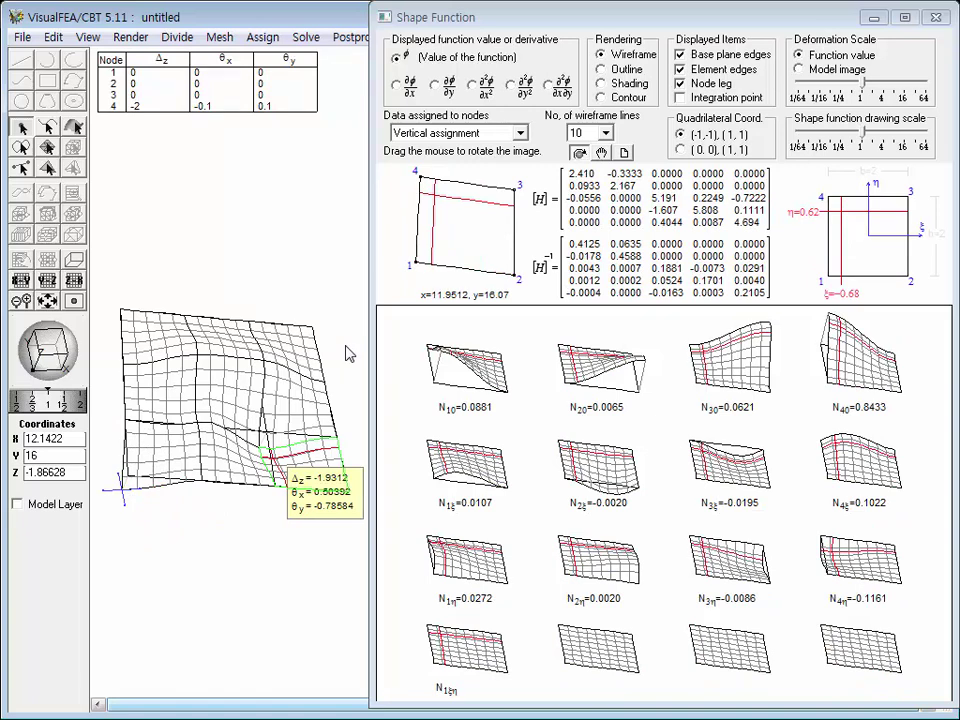
# Preview Contour rendering, switch to Shading, and hide the base plane edges and node legs
pyautogui.click(601, 97)
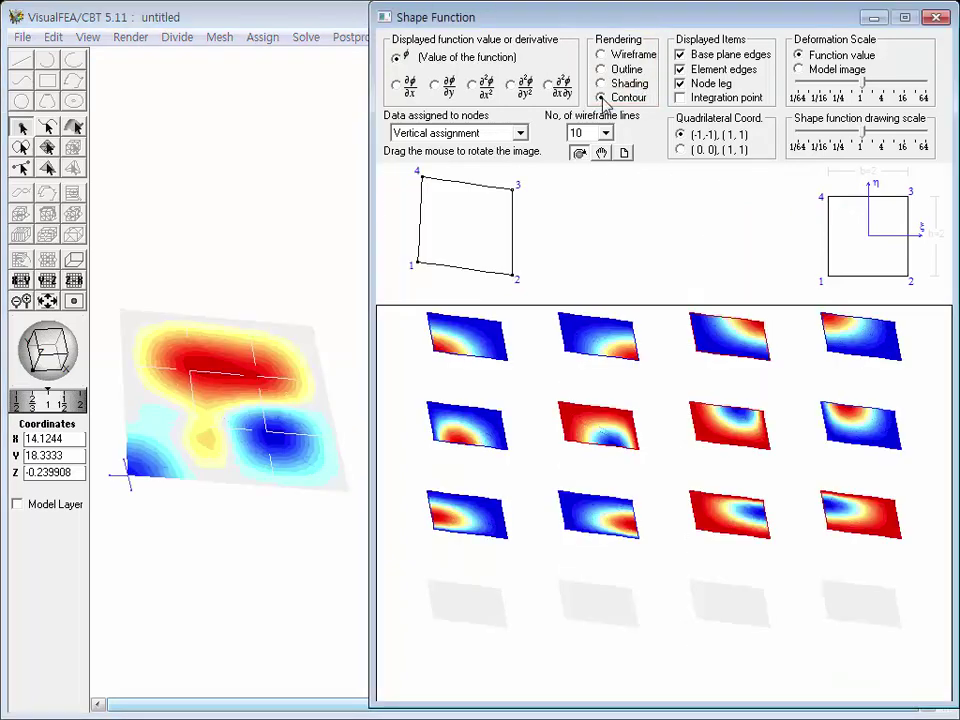
pyautogui.click(601, 84)
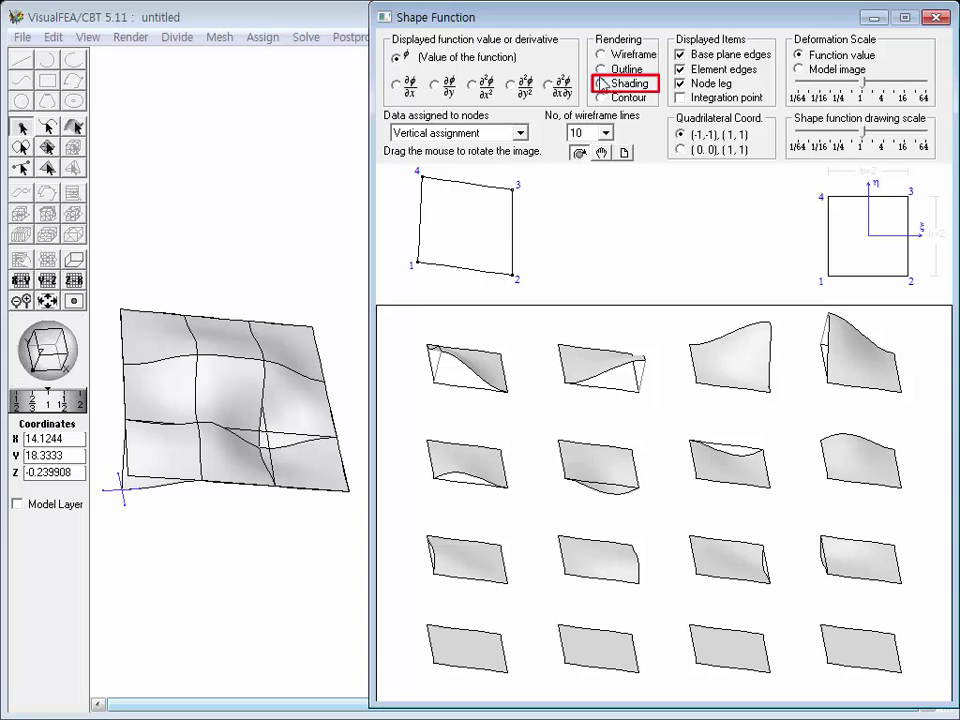
pyautogui.click(681, 55)
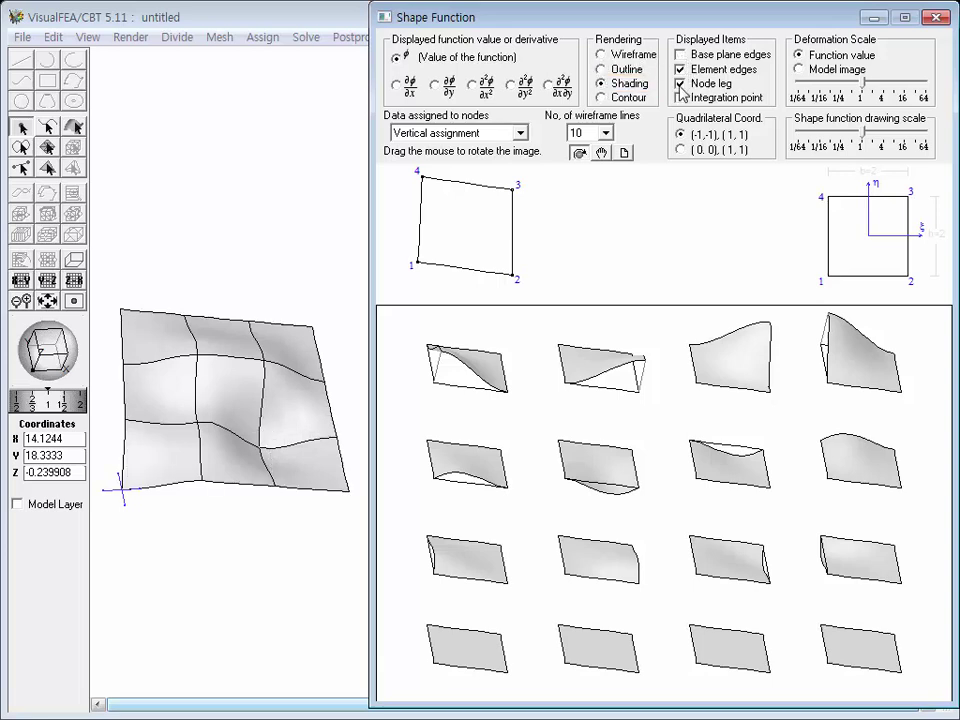
pyautogui.click(681, 84)
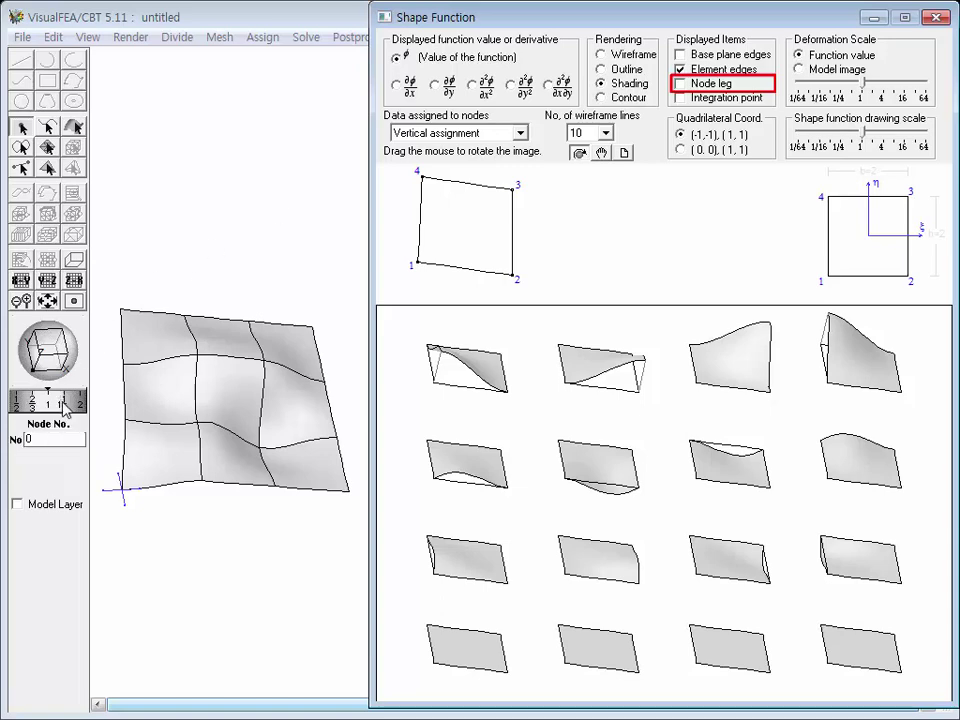
# Examine the interpolated values inside the centre element of the enlarged plate and turn on the integration point display
pyautogui.moveTo(62, 400); pyautogui.dragTo(58, 410)
pyautogui.moveTo(229, 386)
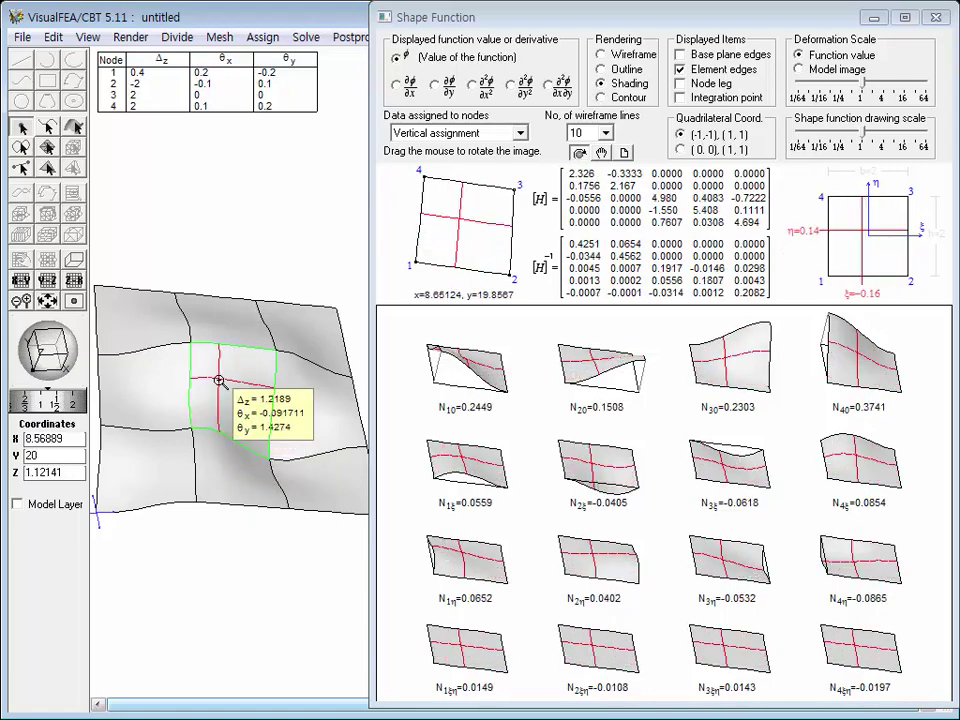
pyautogui.click(681, 98)
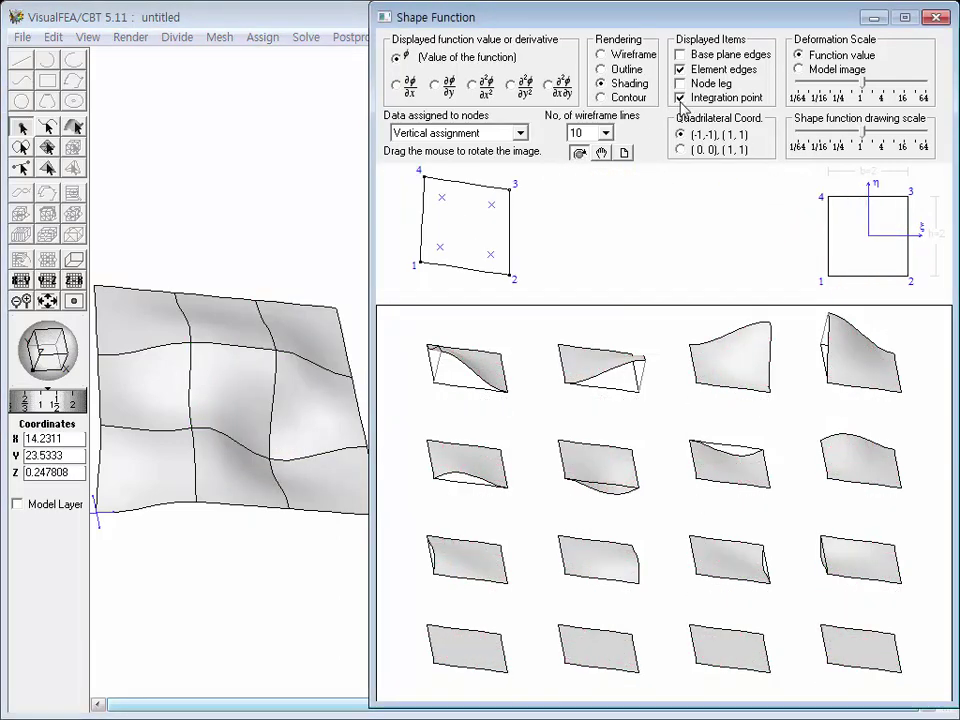
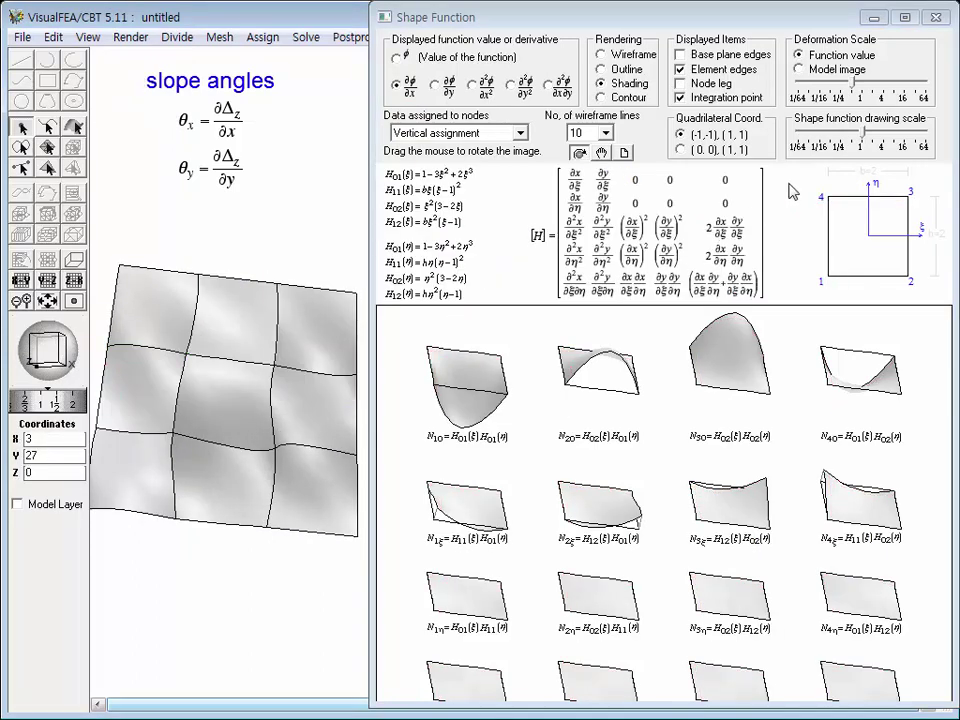
# Base the deformation scale on the model image, reduce it to about 1/2, and examine the ∂φ/∂x values inside the centre element
pyautogui.moveTo(855, 87); pyautogui.dragTo(846, 88)
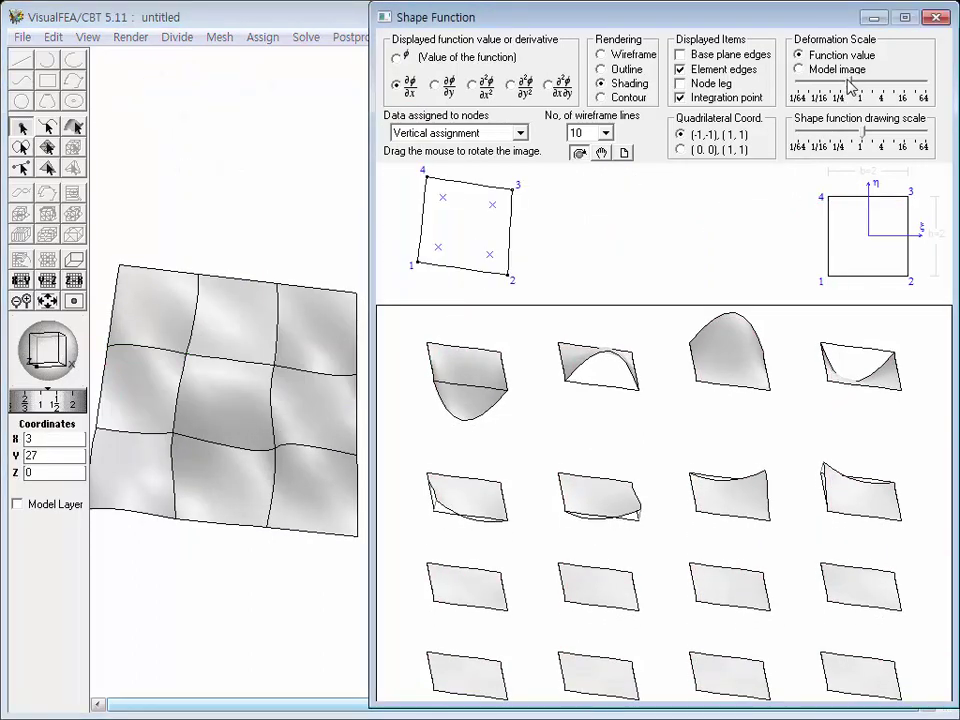
pyautogui.click(797, 70)
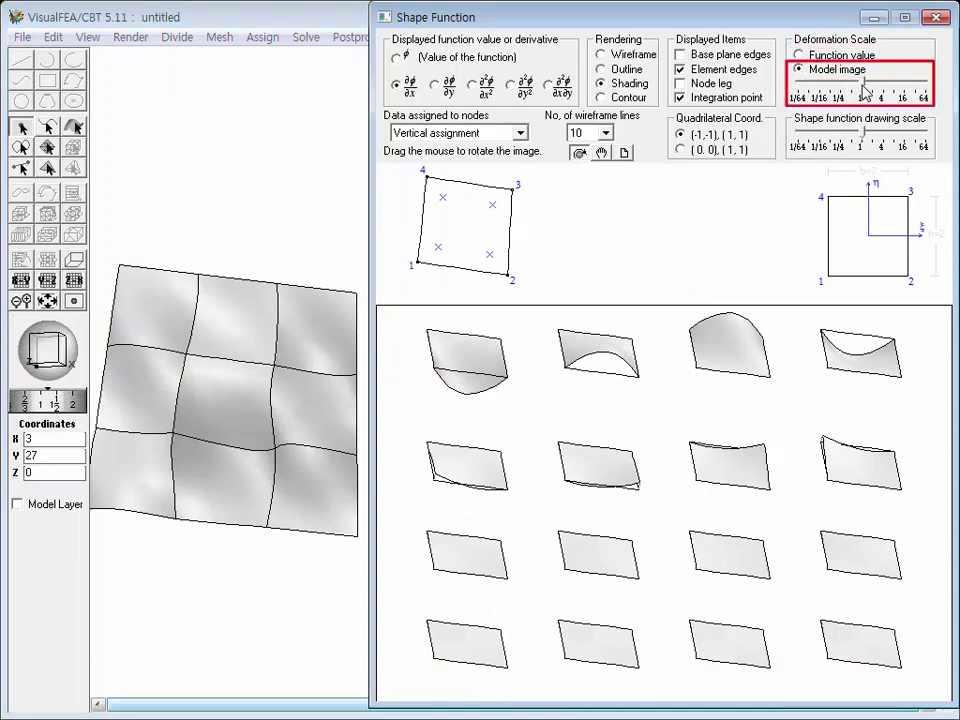
pyautogui.moveTo(866, 90); pyautogui.dragTo(857, 92)
pyautogui.moveTo(58, 362)
pyautogui.mouseDown()
pyautogui.moveTo(35, 348)
pyautogui.moveTo(46, 345)
pyautogui.mouseUp()
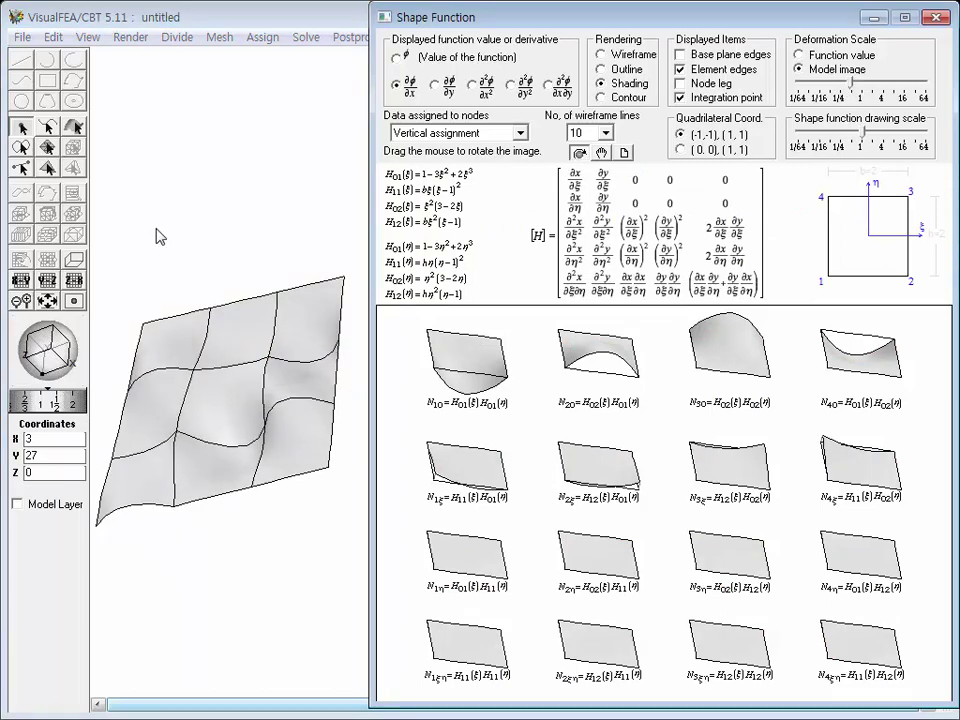
pyautogui.moveTo(34, 356); pyautogui.dragTo(53, 370)
pyautogui.moveTo(160, 279)
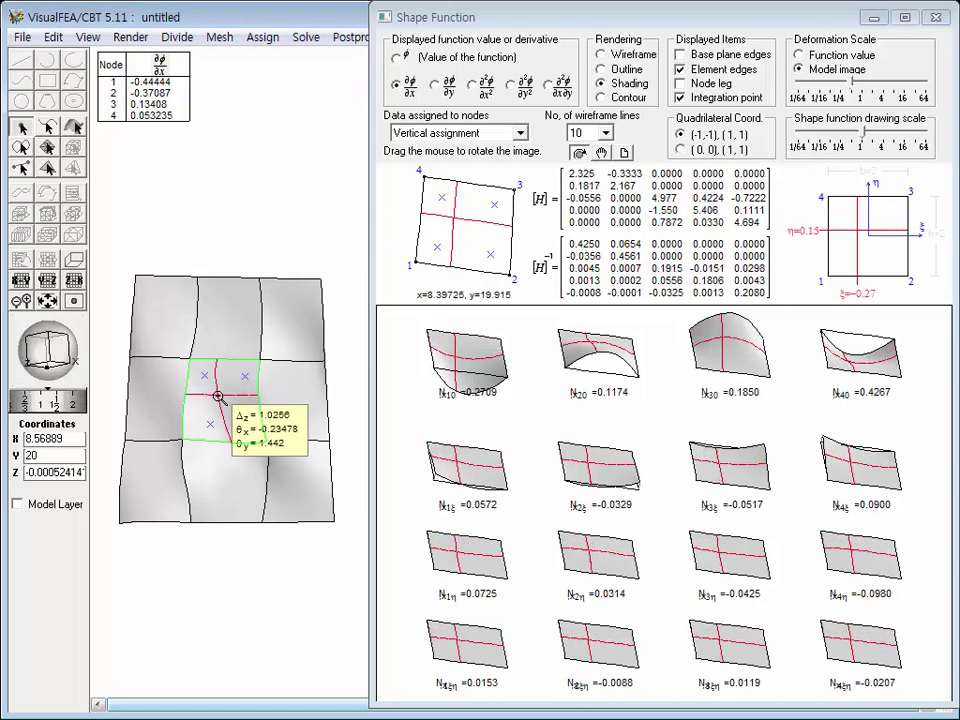
# Display the first derivative ∂φ/∂y with the deformation scale reduced to about 1/2 and inspect the plate from another angle
pyautogui.click(437, 88)
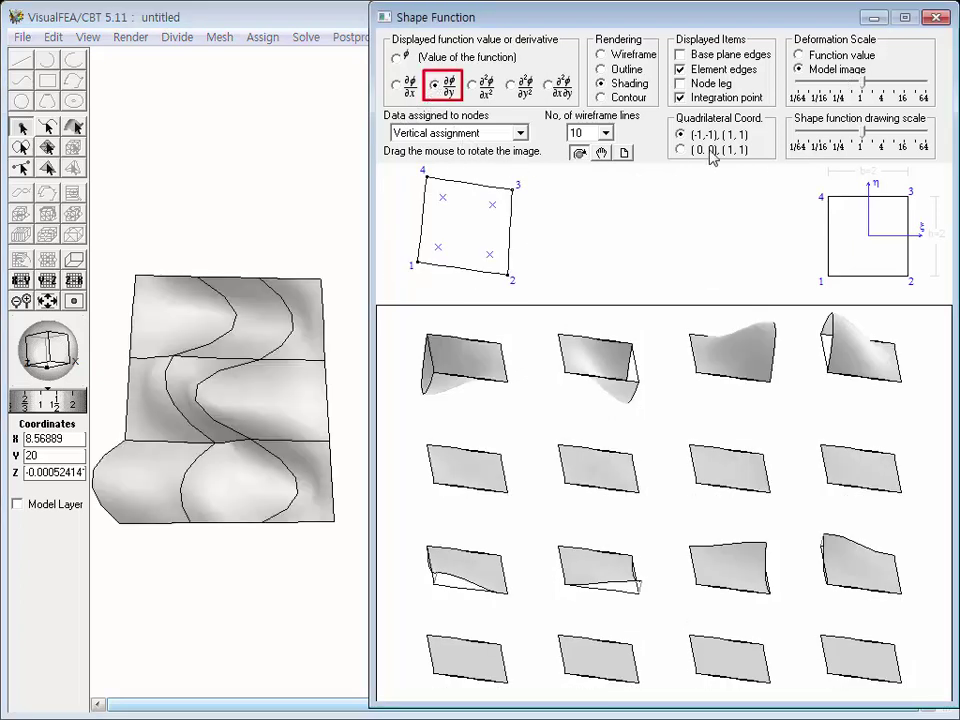
pyautogui.moveTo(863, 82); pyautogui.dragTo(849, 82)
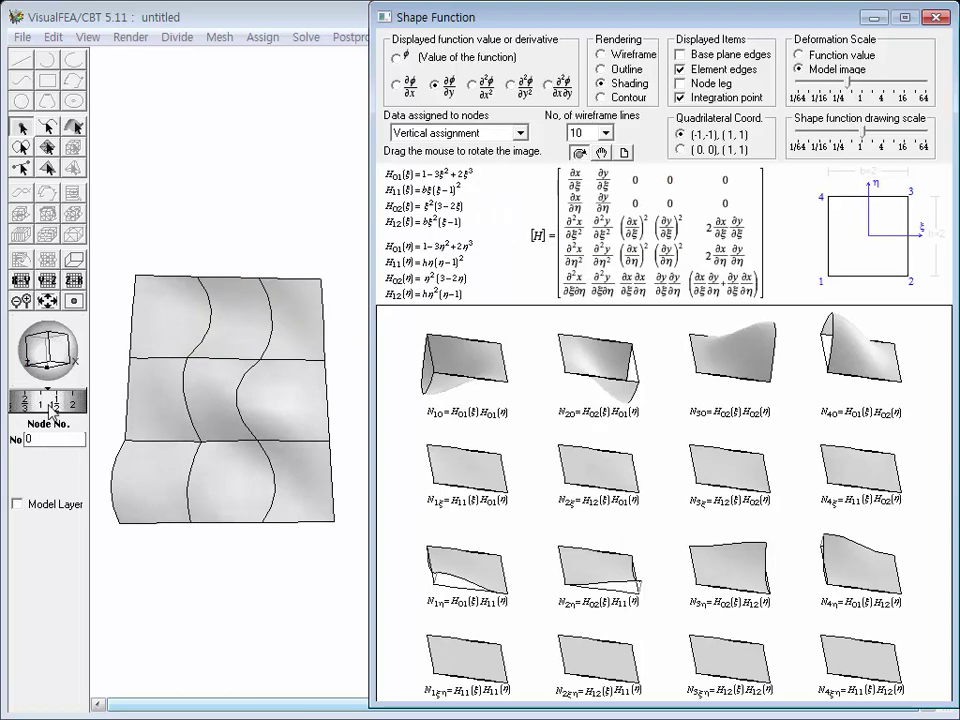
pyautogui.moveTo(44, 362); pyautogui.dragTo(80, 367)
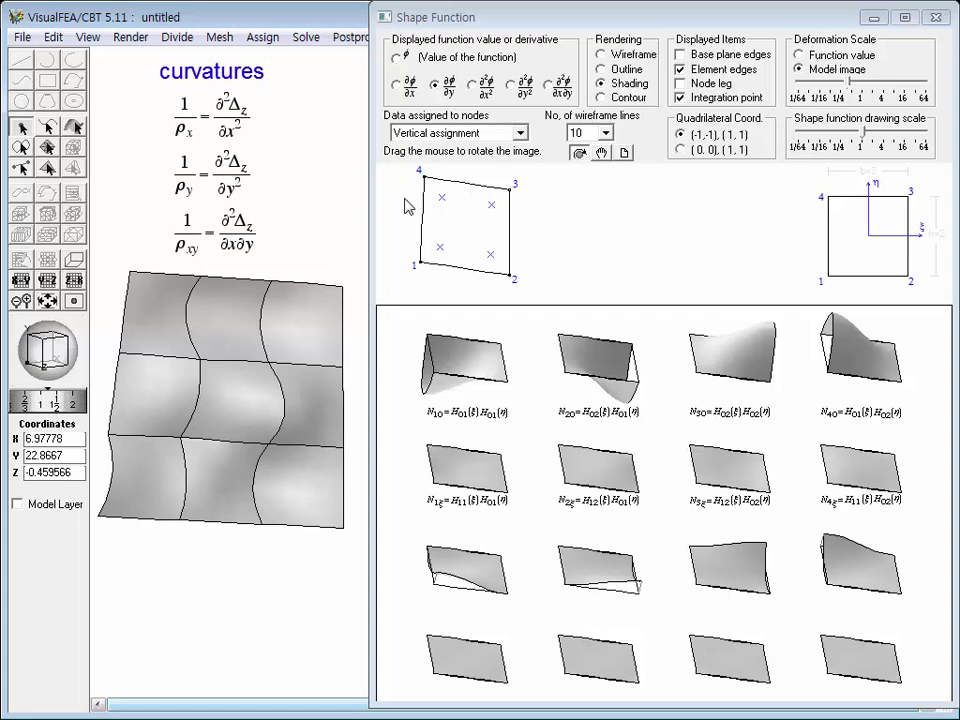
# Display the curvature ∂²φ/∂x² at a deformation scale of about 1/2 and inspect the element boundaries in a rotated view
pyautogui.click(474, 88)
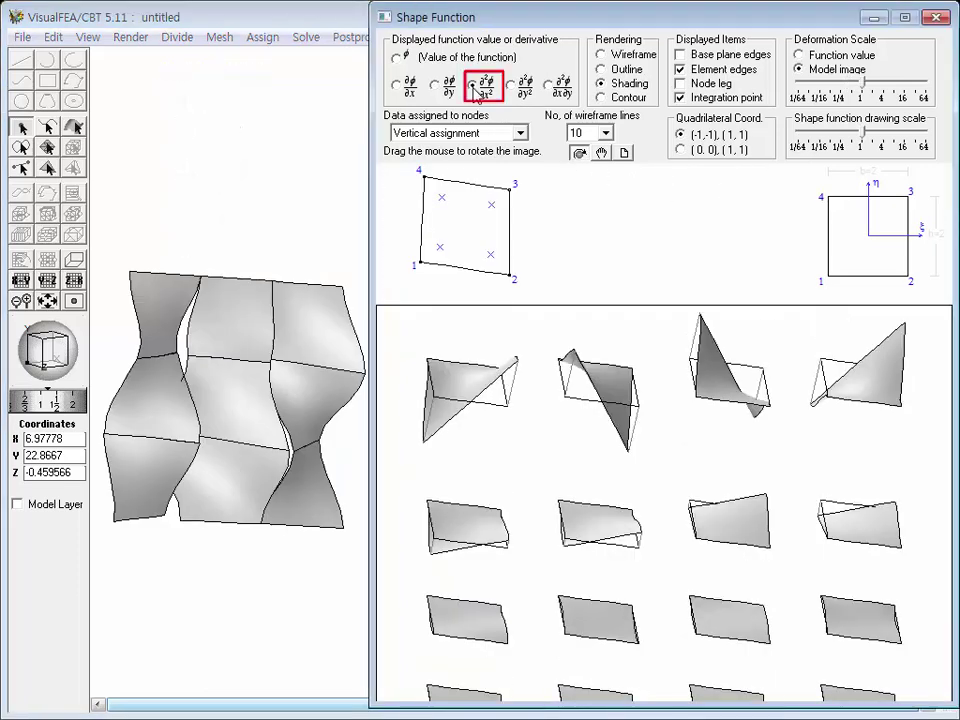
pyautogui.moveTo(866, 88); pyautogui.dragTo(849, 90)
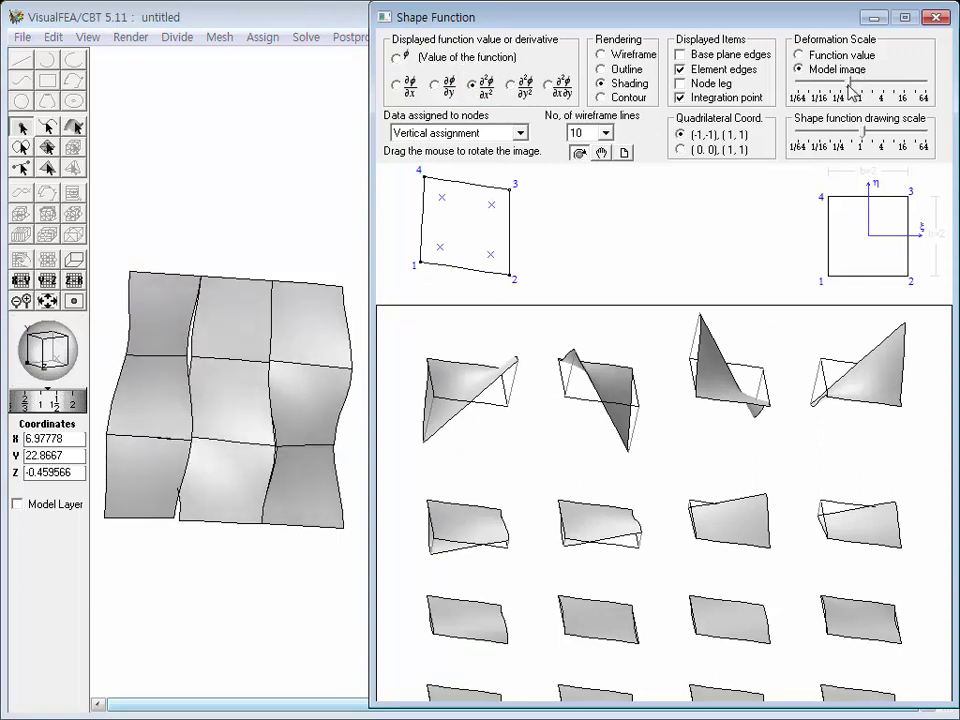
pyautogui.moveTo(45, 352)
pyautogui.mouseDown()
pyautogui.moveTo(60, 350)
pyautogui.moveTo(55, 360)
pyautogui.moveTo(44, 351)
pyautogui.moveTo(57, 349)
pyautogui.moveTo(46, 351)
pyautogui.mouseUp()
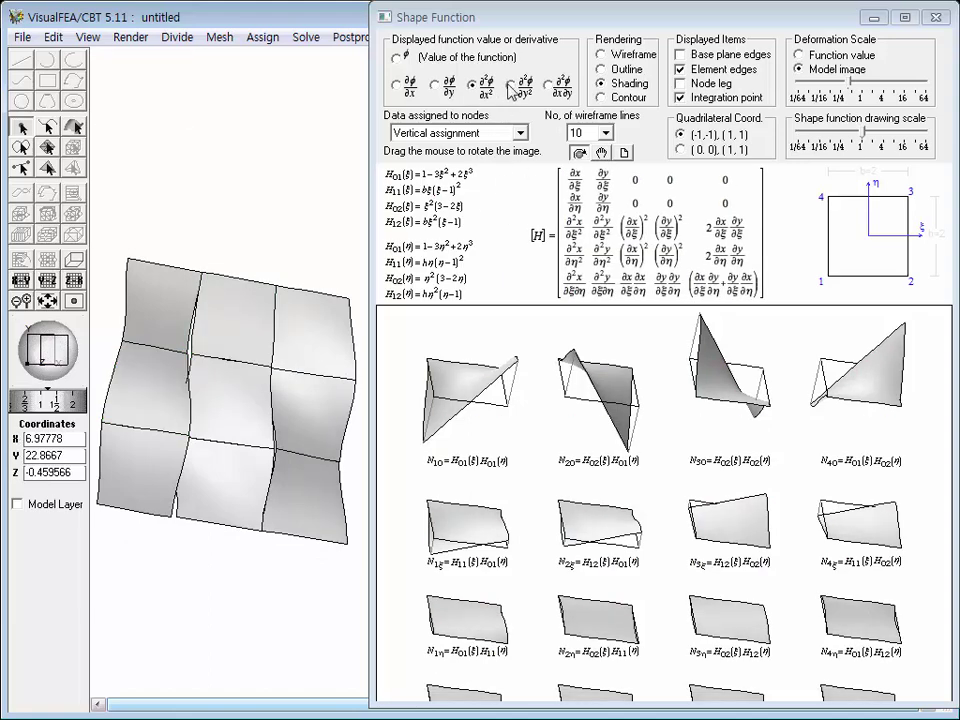
# Display the curvature ∂²φ/∂y² at a deformation scale of about 1/2 and inspect the rotated plate
pyautogui.click(511, 88)
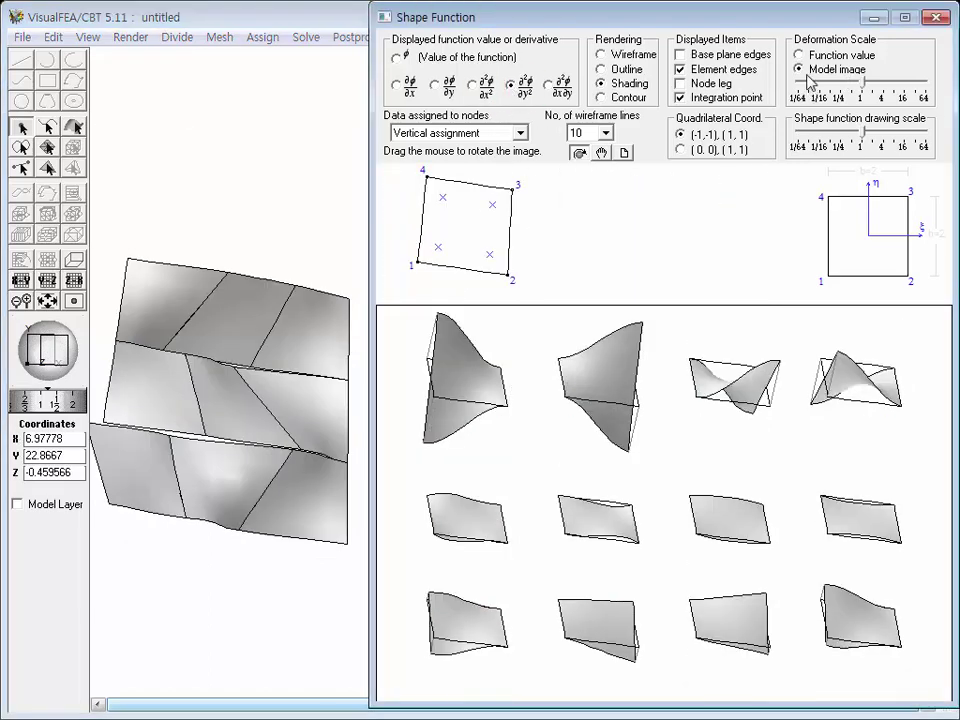
pyautogui.moveTo(866, 88); pyautogui.dragTo(850, 93)
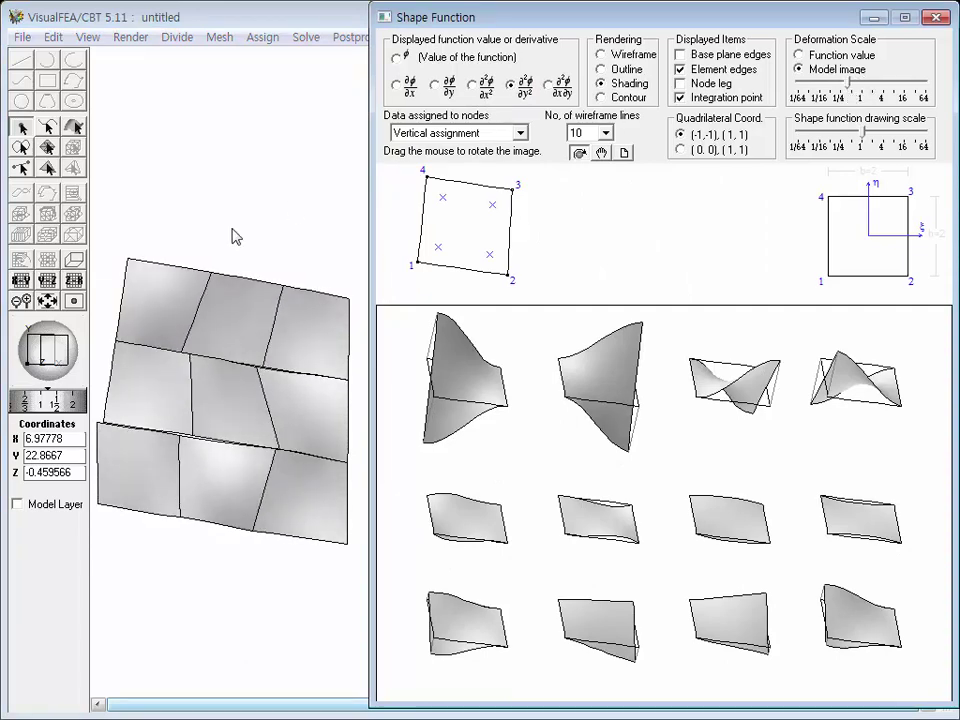
pyautogui.moveTo(45, 386); pyautogui.dragTo(42, 376)
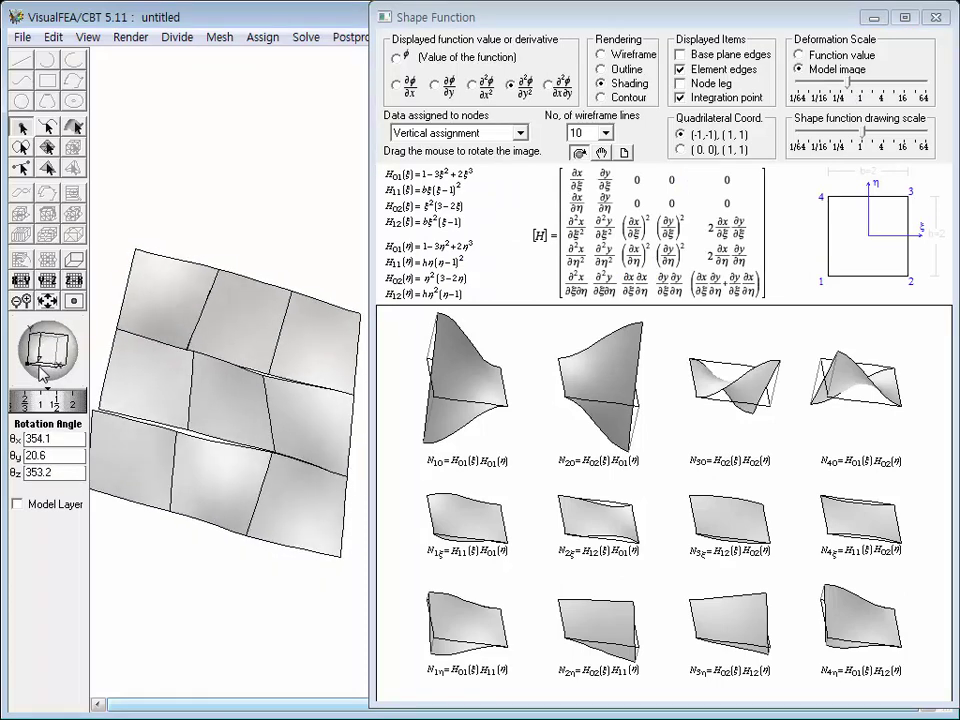
# Display the mixed second derivative ∂²φ/∂x∂y and inspect its continuity across the element edges in a tilted view
pyautogui.click(551, 88)
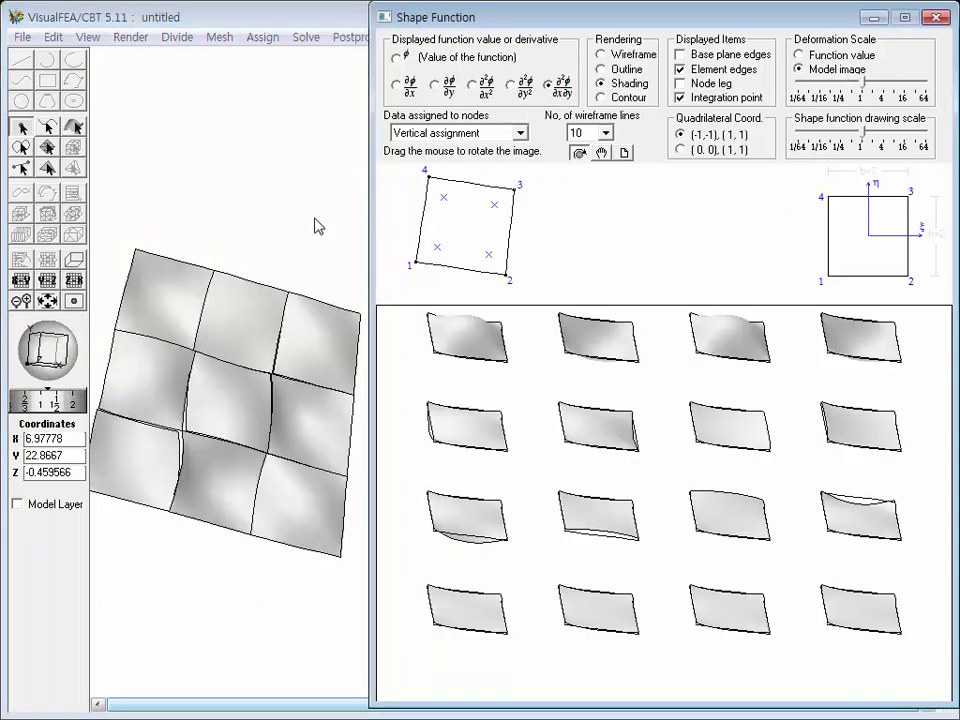
pyautogui.moveTo(58, 368)
pyautogui.mouseDown()
pyautogui.moveTo(44, 350)
pyautogui.moveTo(36, 374)
pyautogui.moveTo(20, 340)
pyautogui.moveTo(50, 353)
pyautogui.mouseUp()
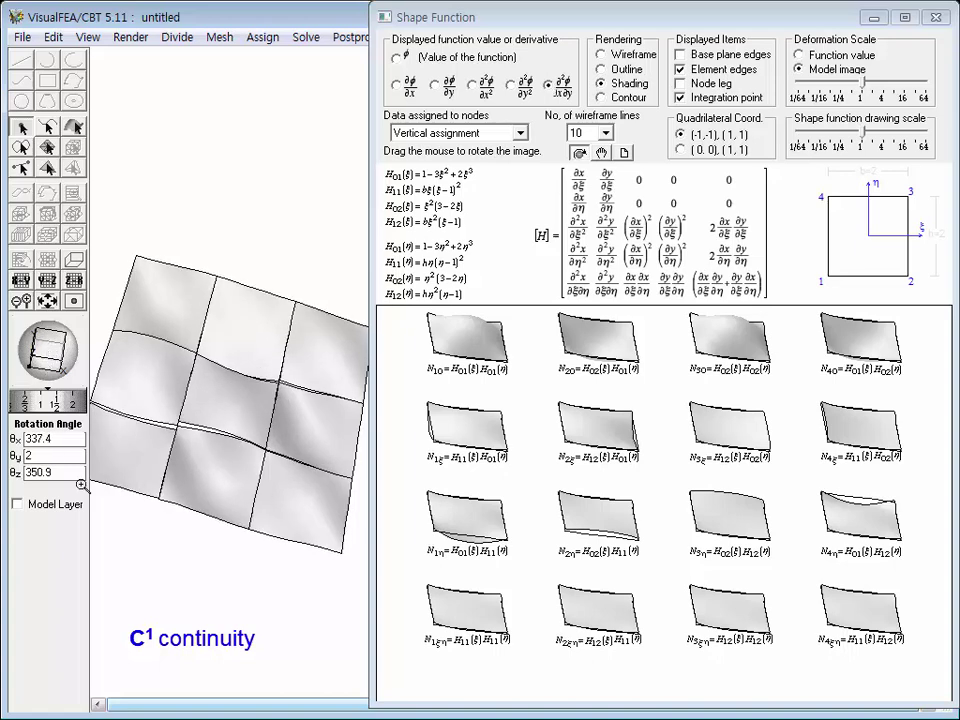